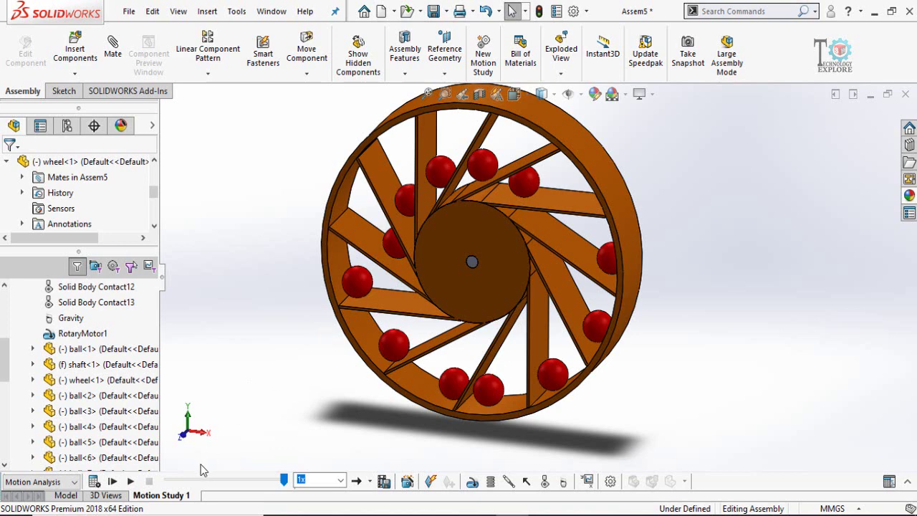
# - Play the motion study of the finished wheel with its balls
pyautogui.click(129, 482)
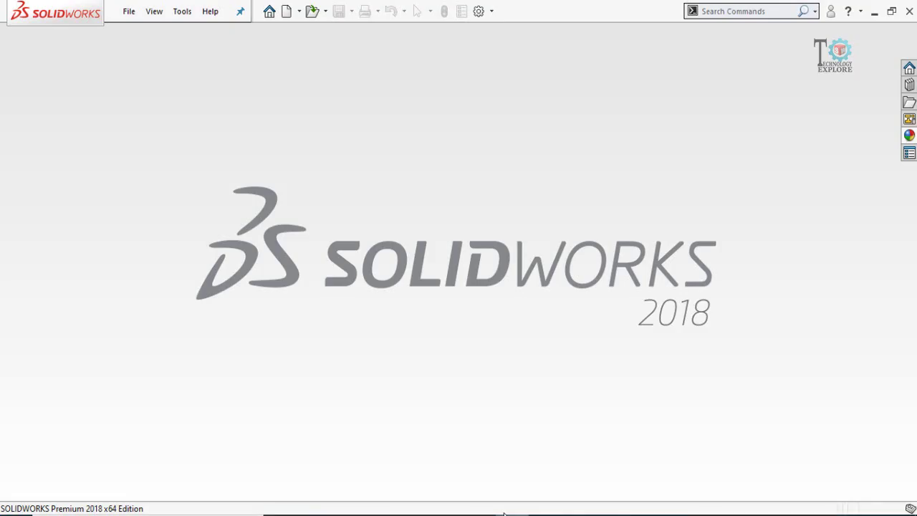
# - Create a new assembly document and dismiss its initial component insertion
pyautogui.click(286, 14)
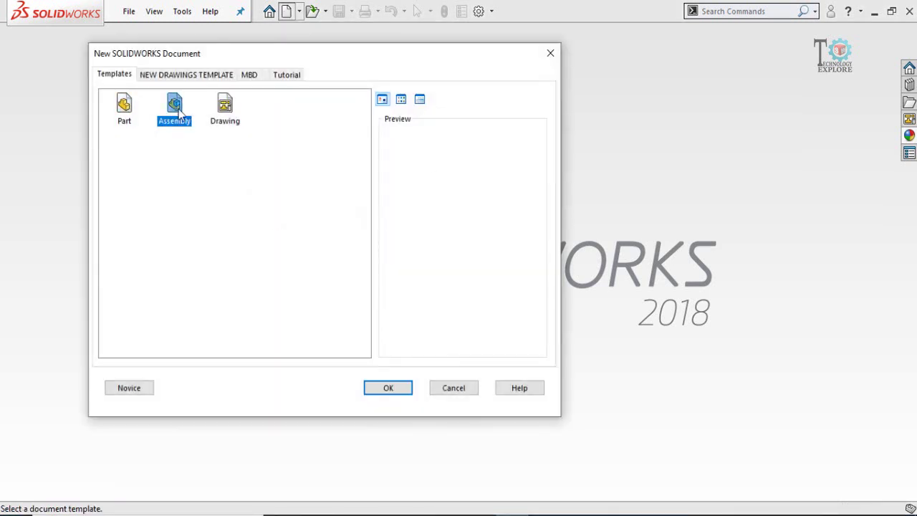
pyautogui.click(387, 387)
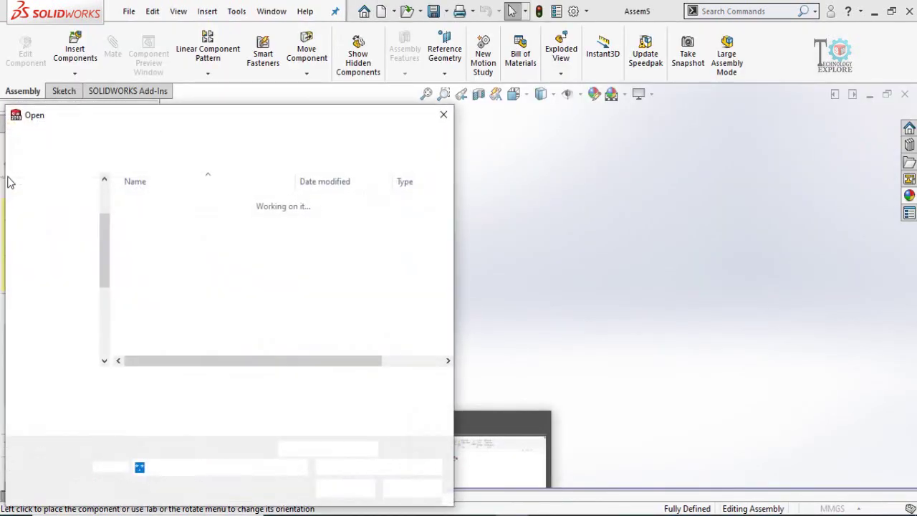
pyautogui.click(442, 117)
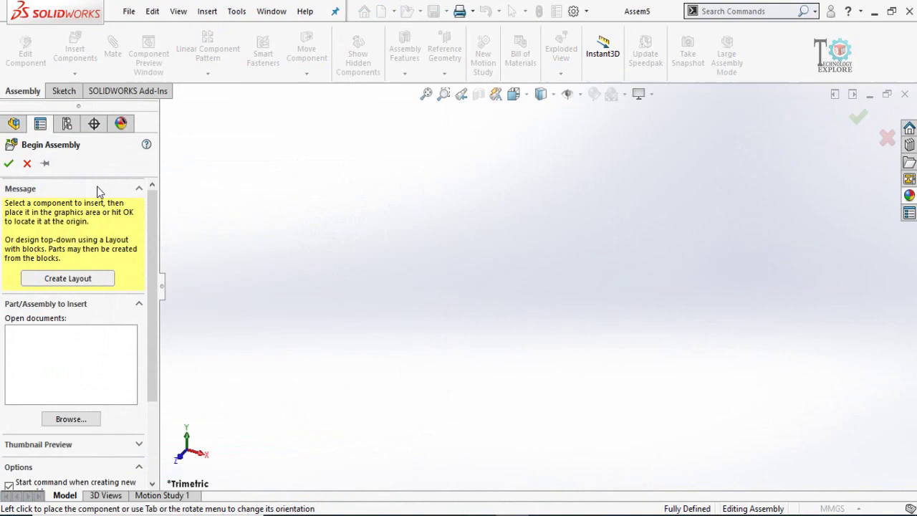
pyautogui.click(27, 164)
# - Switch to the wheel folder in File Explorer and insert the ball, shaft and wheel parts together into the assembly
pyautogui.hotkey('alt', 'Tab')
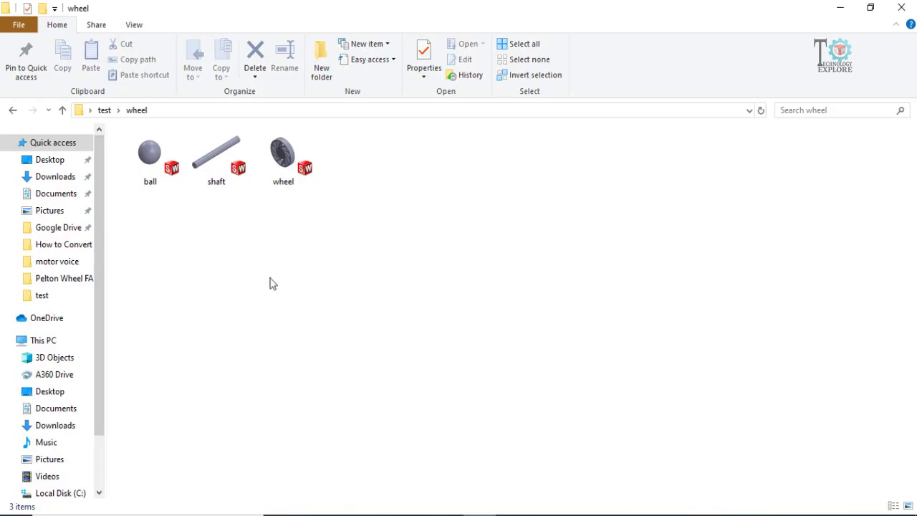
pyautogui.moveTo(332, 233); pyautogui.dragTo(450, 352)
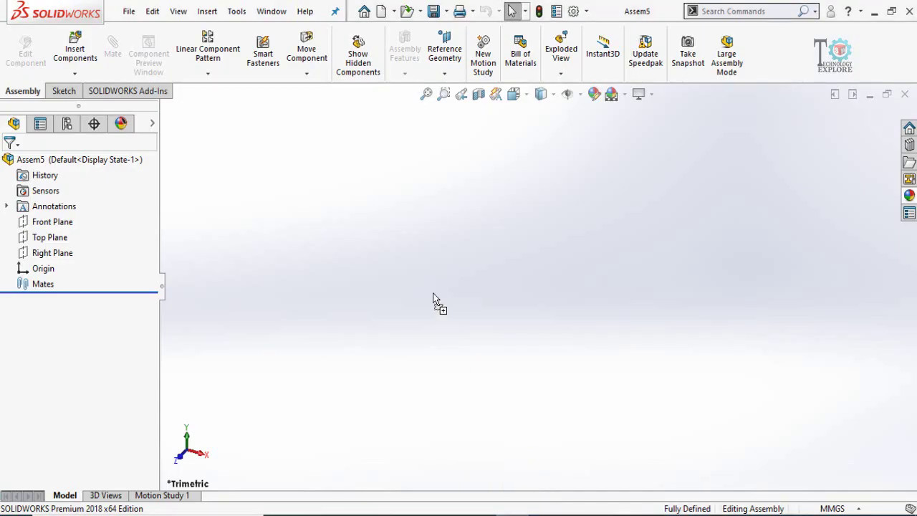
pyautogui.moveTo(433, 294); pyautogui.dragTo(434, 296)
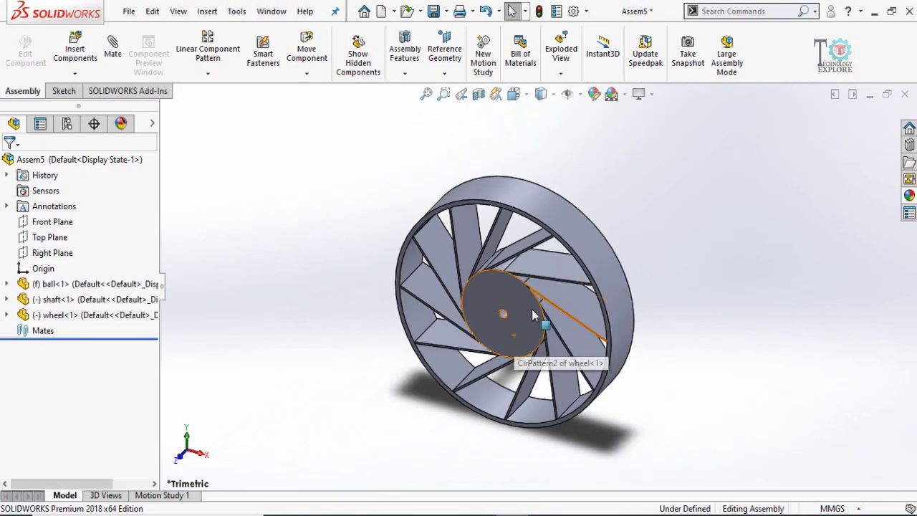
# - Move the shaft up, clear of the wheel and ball, and fix it in place
pyautogui.moveTo(570, 333); pyautogui.dragTo(520, 441, button='right')
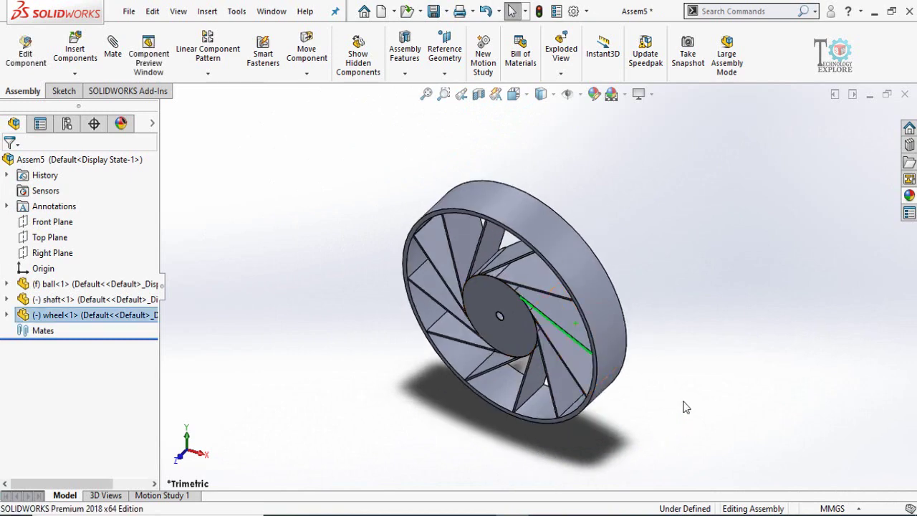
pyautogui.click(686, 407)
pyautogui.moveTo(685, 407); pyautogui.dragTo(614, 309, button='middle')
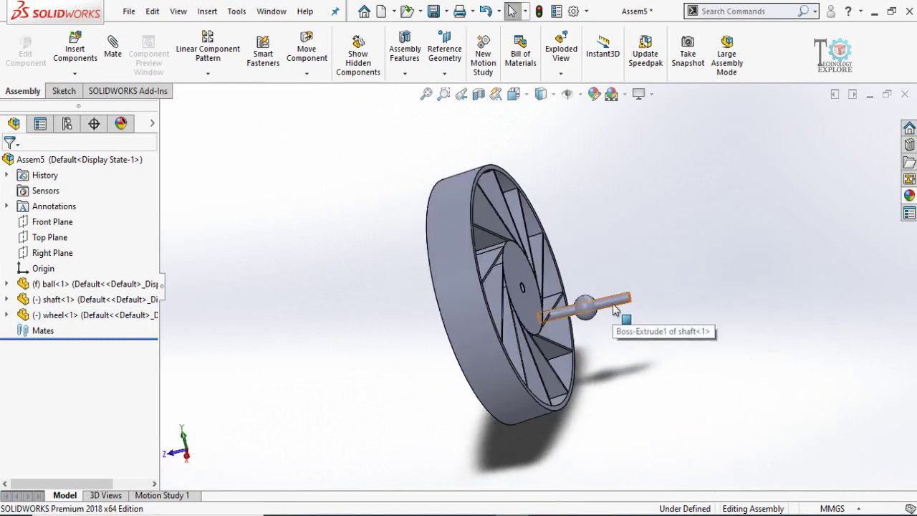
pyautogui.moveTo(614, 309); pyautogui.dragTo(651, 192)
pyautogui.moveTo(604, 289); pyautogui.dragTo(647, 292, button='right')
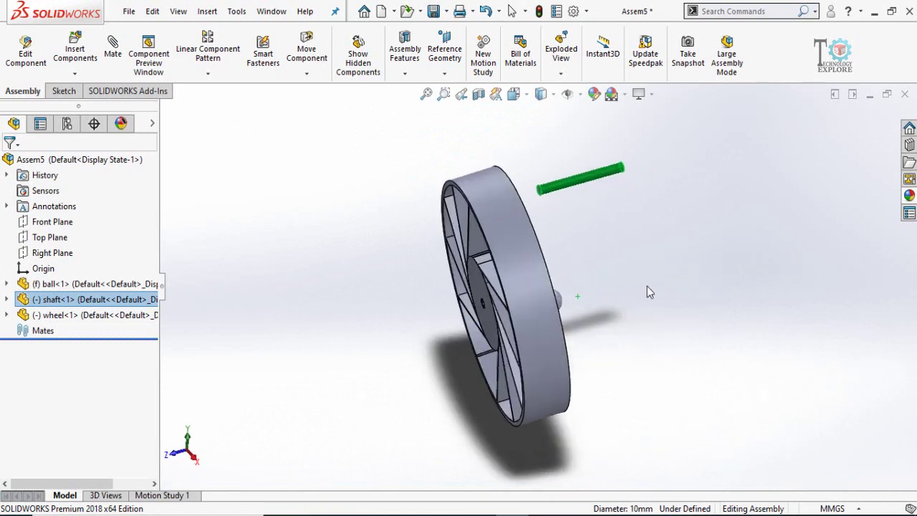
pyautogui.rightClick(562, 192)
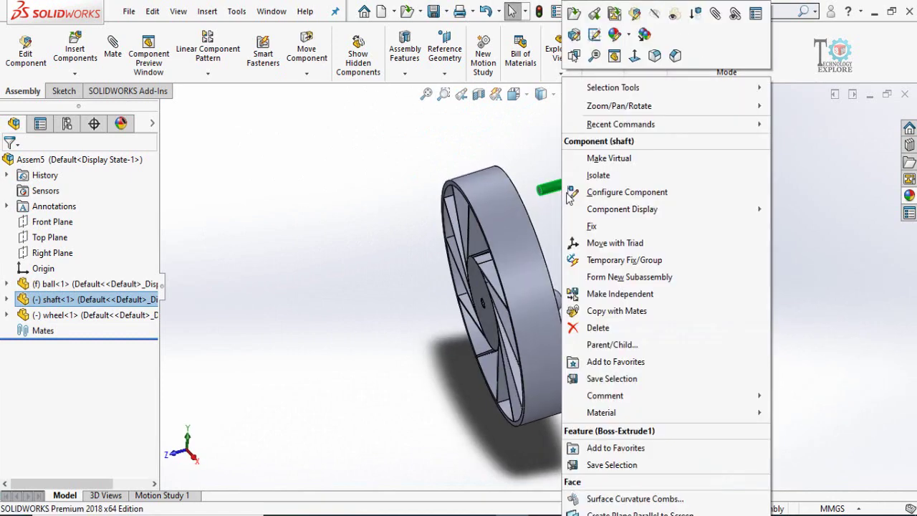
pyautogui.click(588, 225)
# - Change the ball component from fixed to floating
pyautogui.moveTo(592, 316); pyautogui.dragTo(594, 304, button='middle')
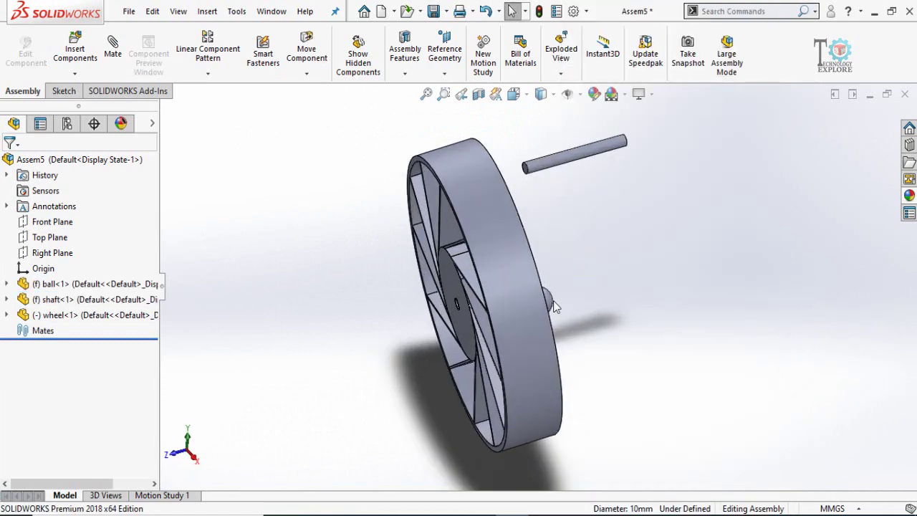
pyautogui.moveTo(545, 302); pyautogui.dragTo(610, 280)
pyautogui.moveTo(580, 343); pyautogui.dragTo(635, 338, button='middle')
pyautogui.scroll(3, 640, 334)
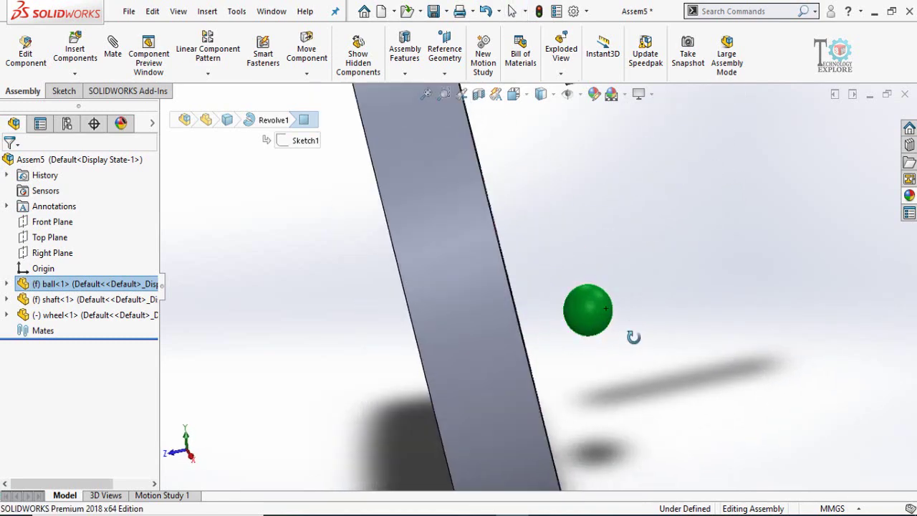
pyautogui.rightClick(605, 326)
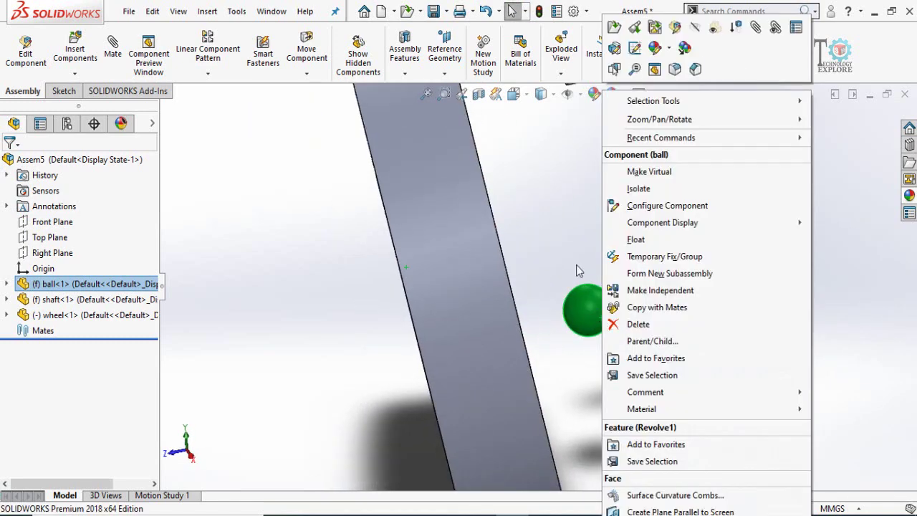
pyautogui.click(635, 240)
# - Add a concentric mate between the shaft's cylindrical face and the wheel's outer rim face
pyautogui.scroll(-5, 556, 266)
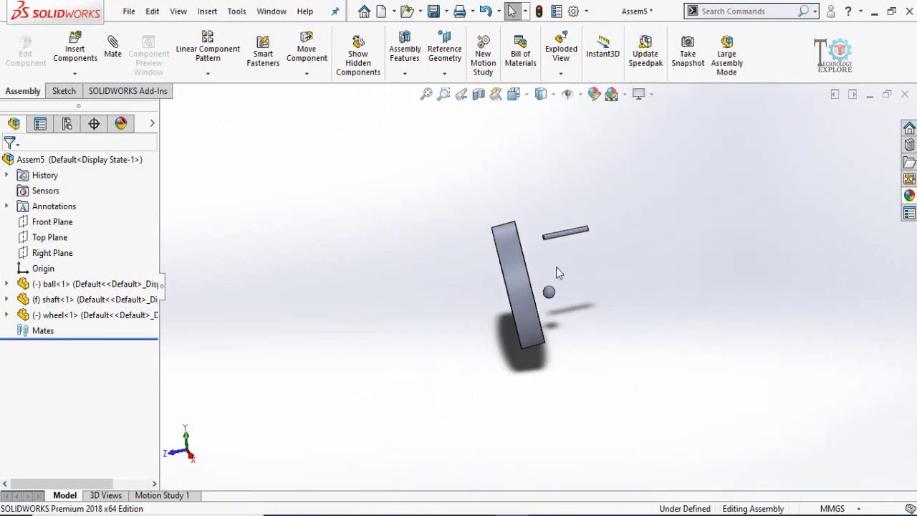
pyautogui.scroll(3, 483, 282)
pyautogui.moveTo(481, 281); pyautogui.dragTo(516, 251, button='middle')
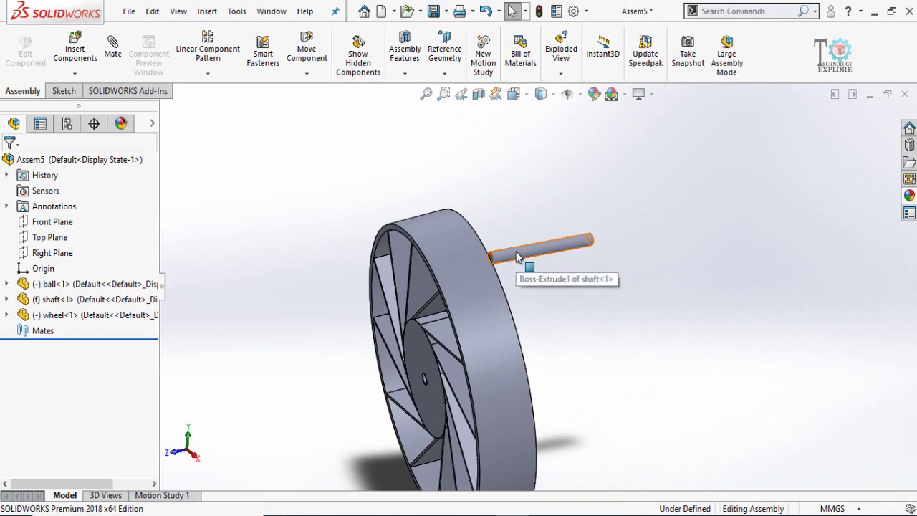
pyautogui.moveTo(559, 338)
pyautogui.mouseDown(button='middle')
pyautogui.moveTo(547, 317)
pyautogui.moveTo(547, 339)
pyautogui.mouseUp(button='middle')
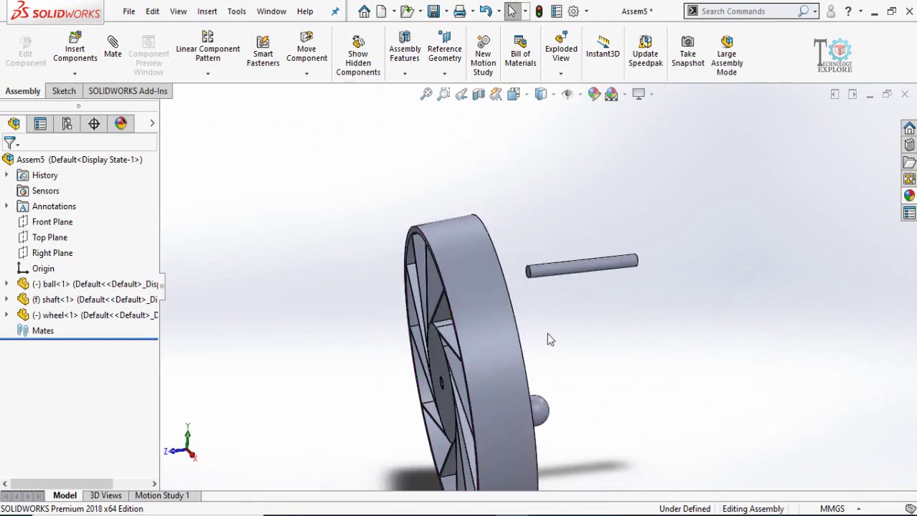
pyautogui.click(556, 275)
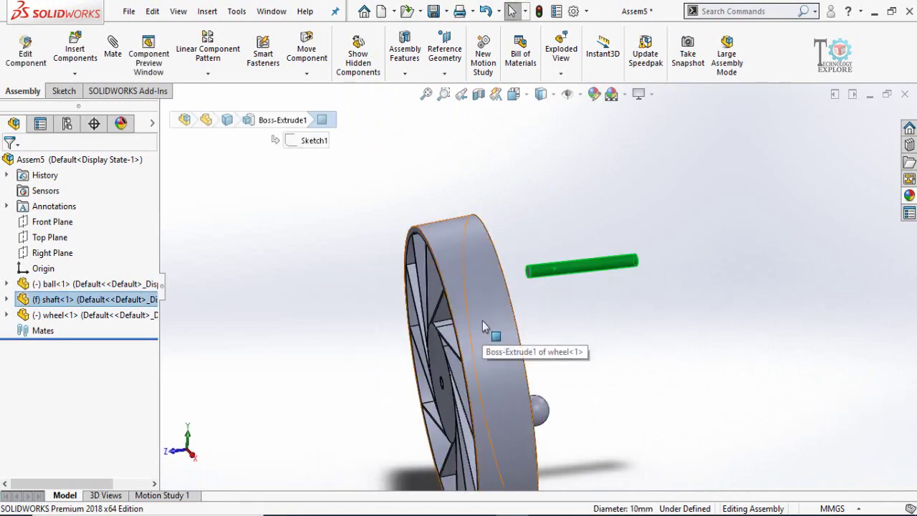
pyautogui.keyDown('ctrl'); pyautogui.click(481, 296); pyautogui.keyUp('ctrl')
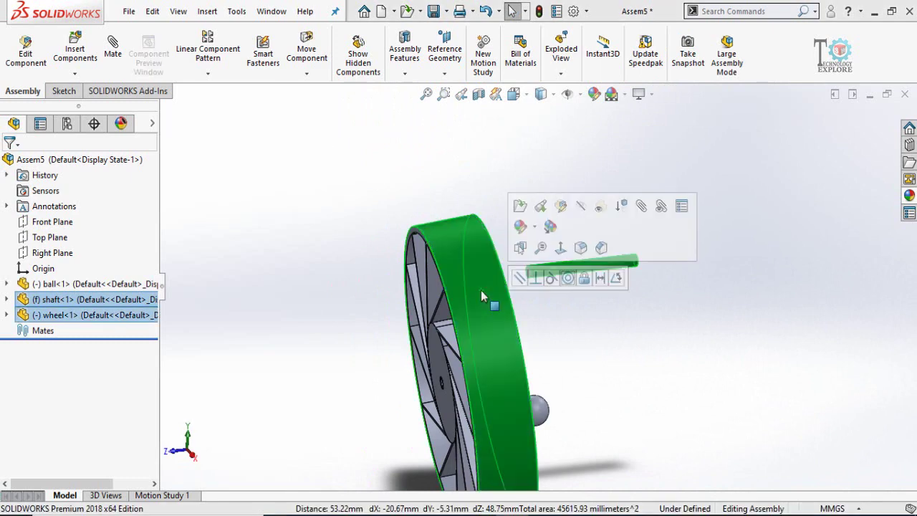
pyautogui.click(567, 280)
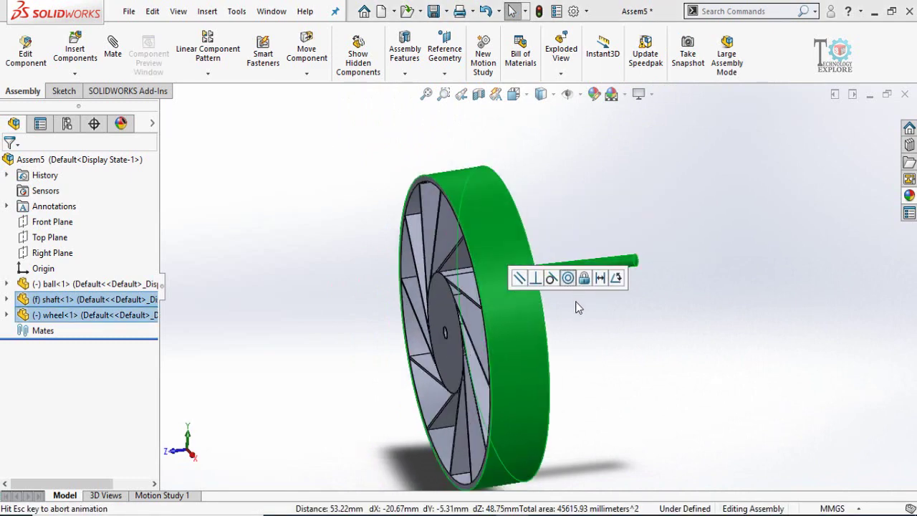
pyautogui.click(605, 357)
# - Add a coincident mate between the shaft's end face and the flat face of the wheel's hub
pyautogui.scroll(-1, 508, 253)
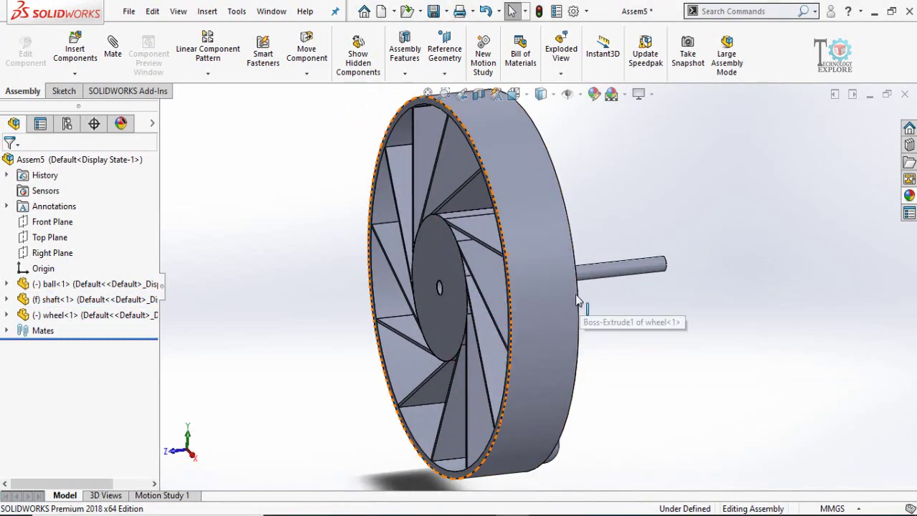
pyautogui.moveTo(578, 302); pyautogui.dragTo(557, 305, button='middle')
pyautogui.scroll(-4, 552, 310)
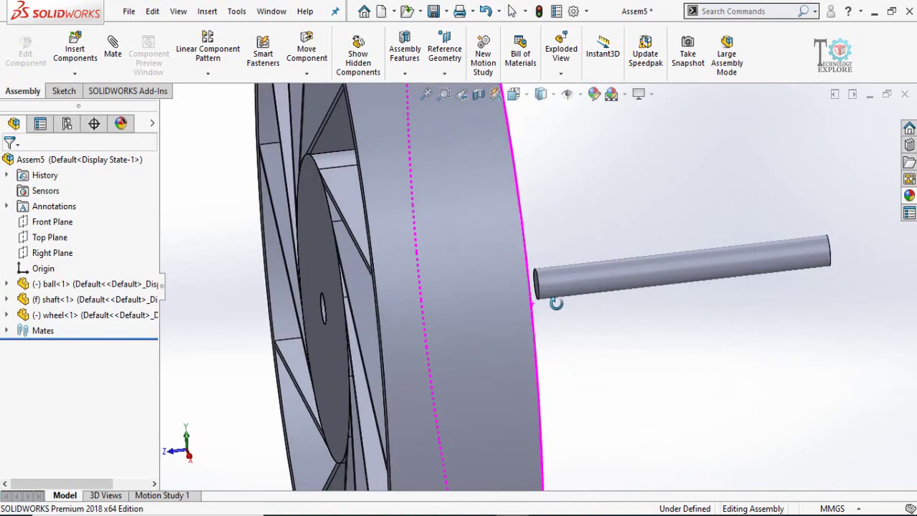
pyautogui.click(539, 288)
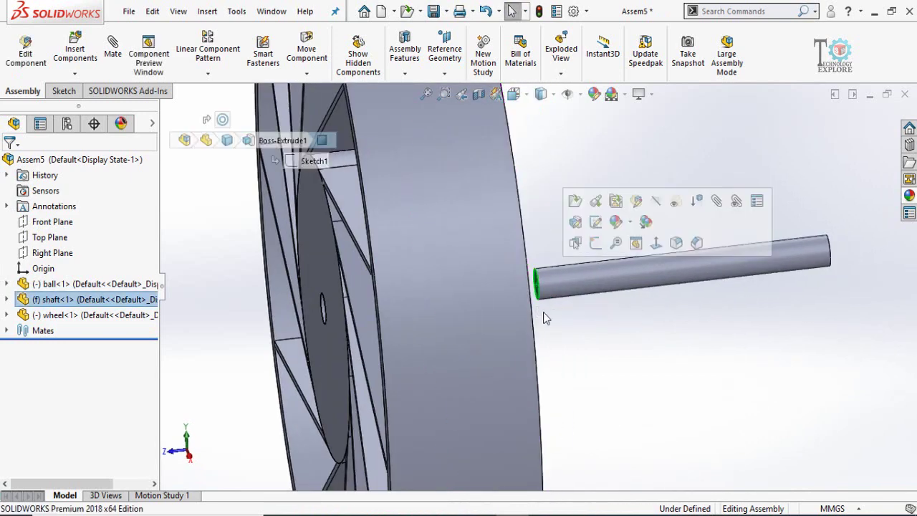
pyautogui.scroll(3, 594, 385)
pyautogui.moveTo(547, 362); pyautogui.dragTo(502, 337, button='middle')
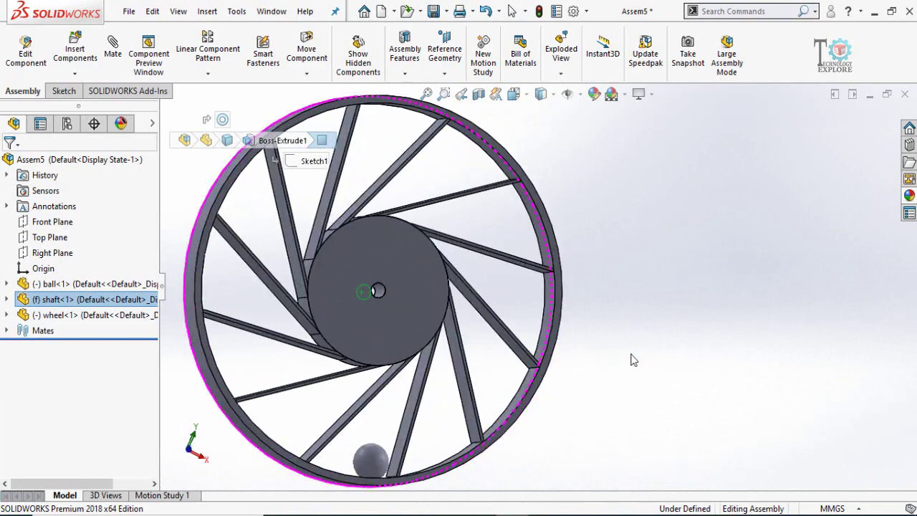
pyautogui.scroll(-5, 370, 309)
pyautogui.scroll(-4, 365, 309)
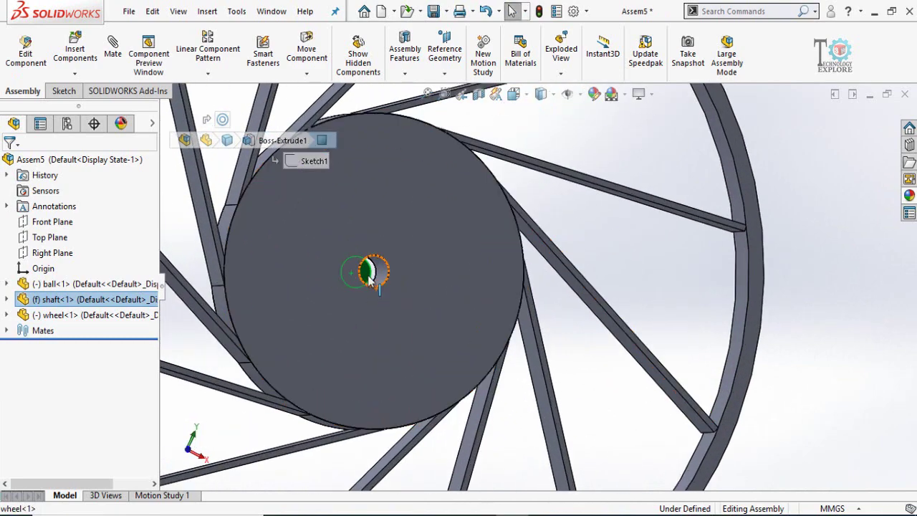
pyautogui.keyDown('ctrl'); pyautogui.click(358, 333); pyautogui.keyUp('ctrl')
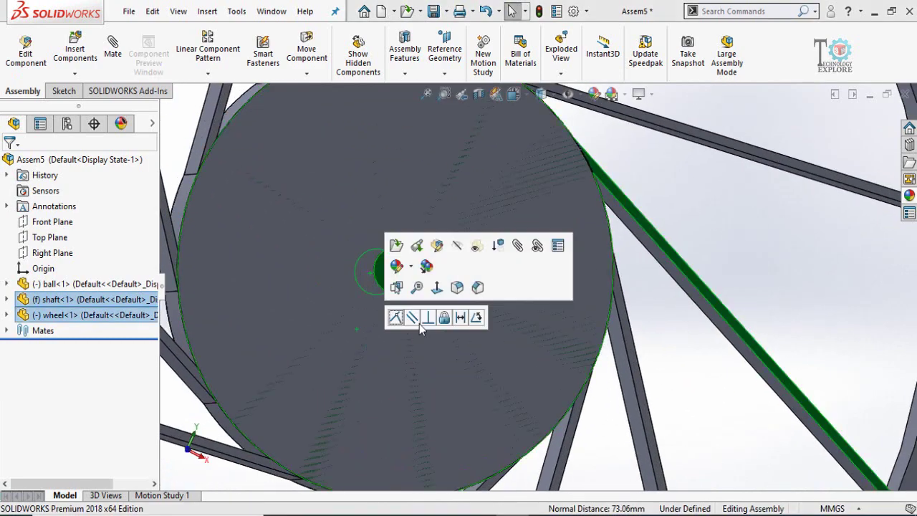
pyautogui.click(420, 322)
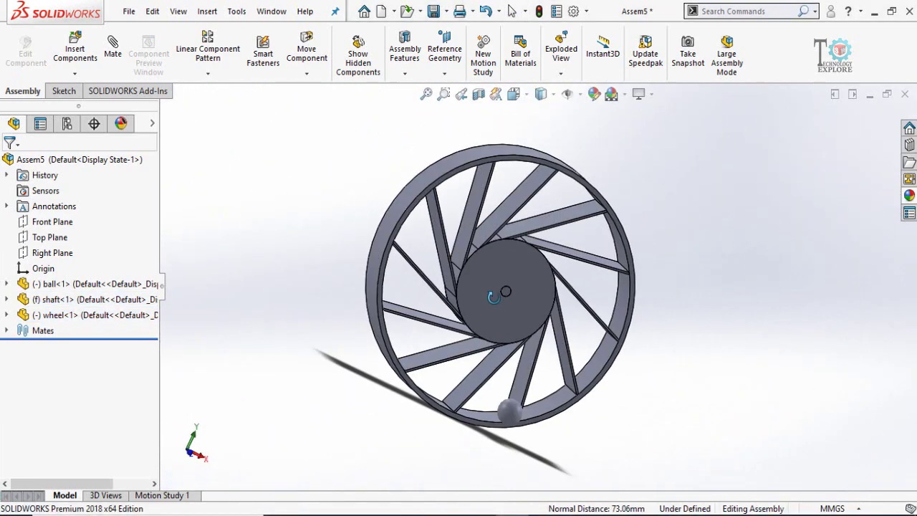
# - Show the Front Plane of the ball component
pyautogui.moveTo(494, 297); pyautogui.dragTo(577, 433, button='middle')
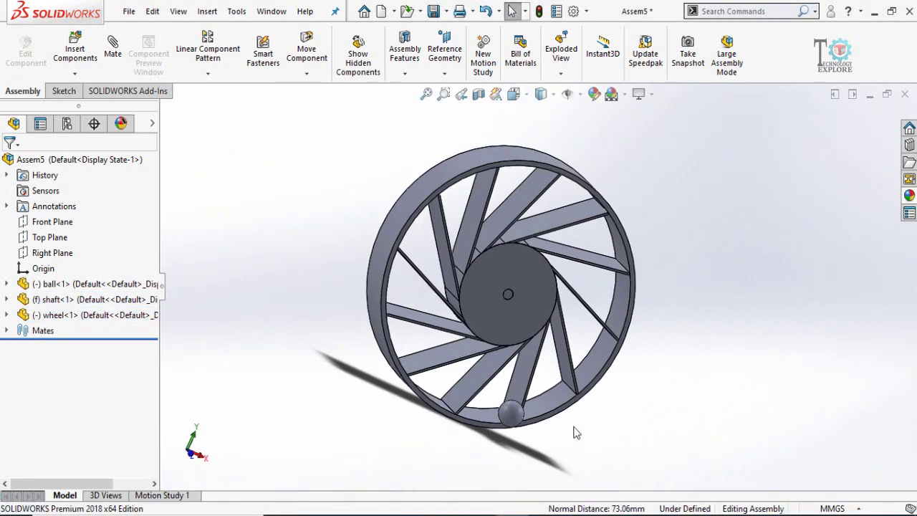
pyautogui.scroll(-5, 516, 408)
pyautogui.scroll(5, 525, 398)
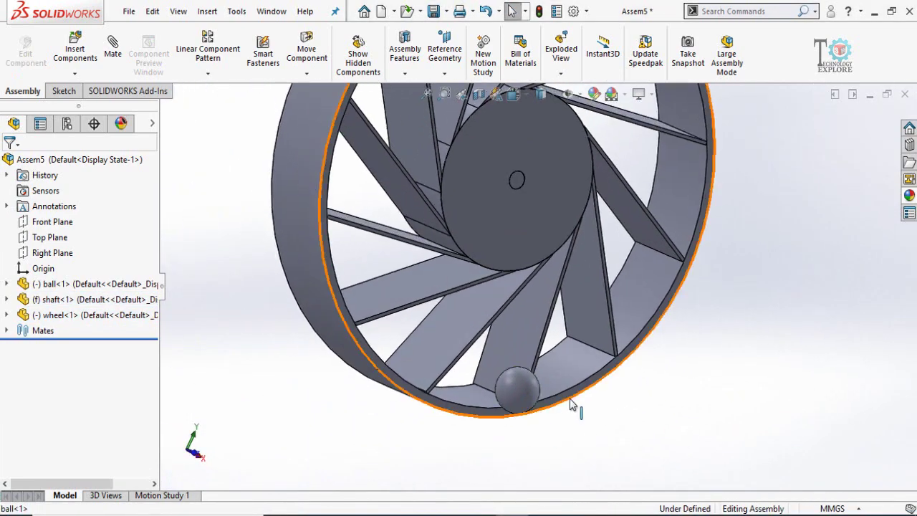
pyautogui.scroll(-3, 524, 281)
pyautogui.scroll(-2, 537, 412)
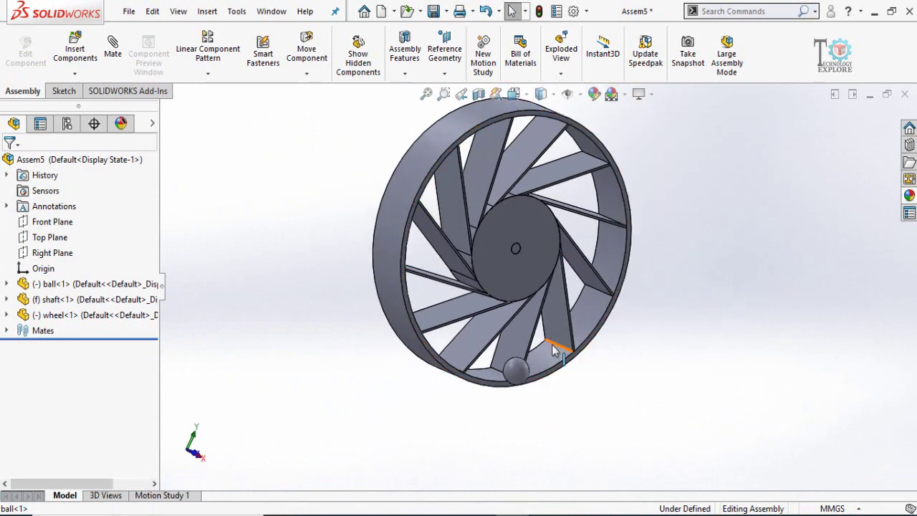
pyautogui.scroll(3, 564, 403)
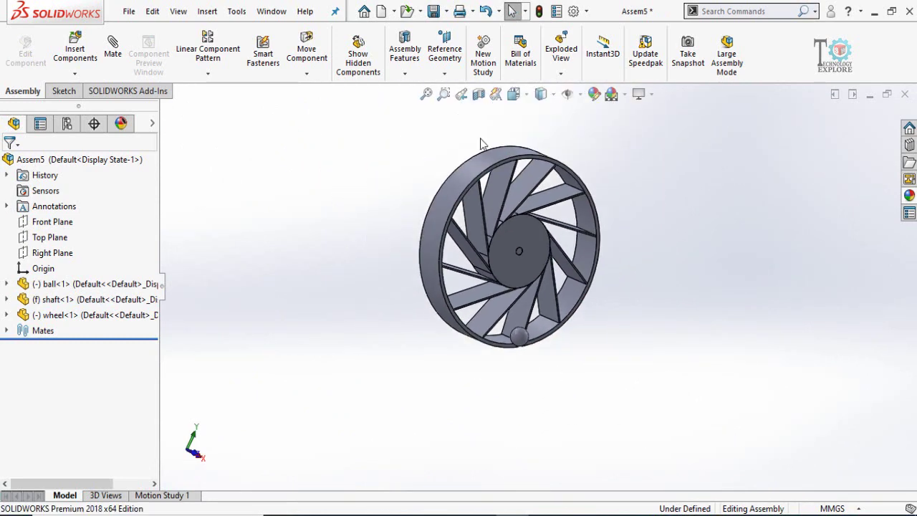
pyautogui.click(580, 95)
pyautogui.scroll(-3, 519, 326)
pyautogui.click(503, 316)
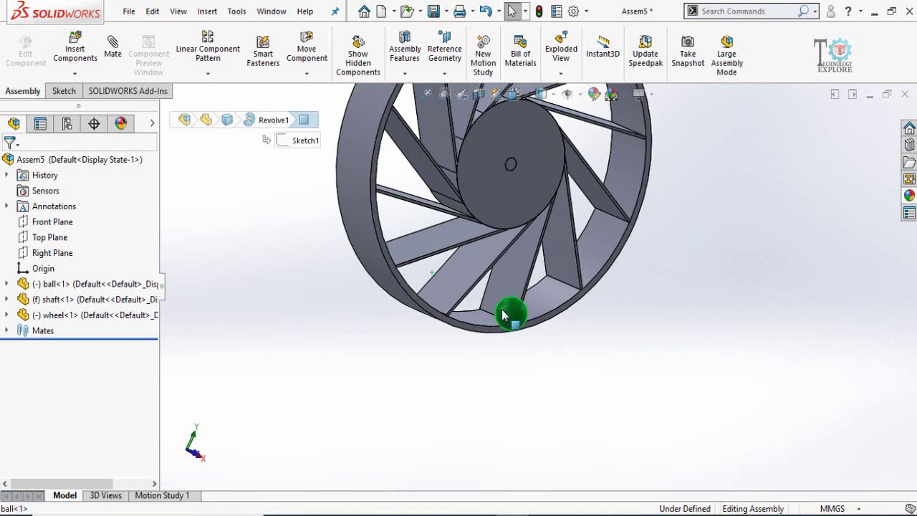
pyautogui.click(6, 284)
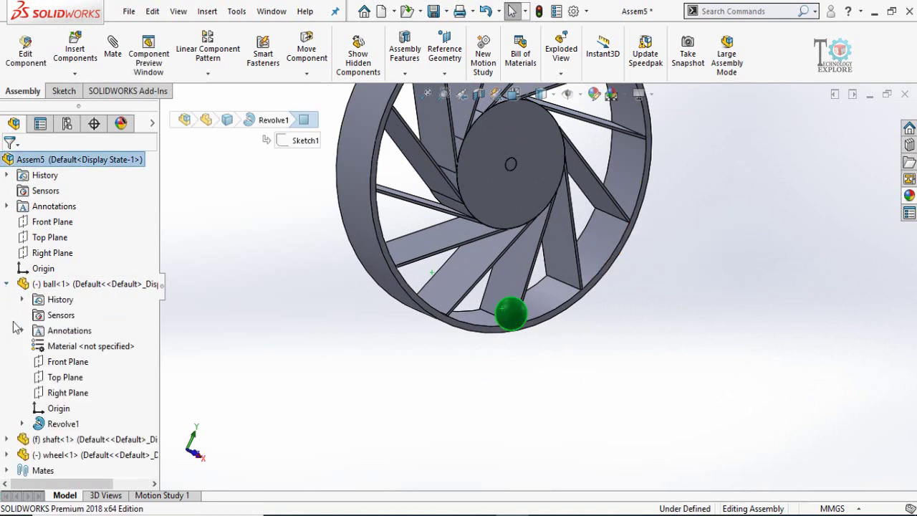
pyautogui.click(52, 364)
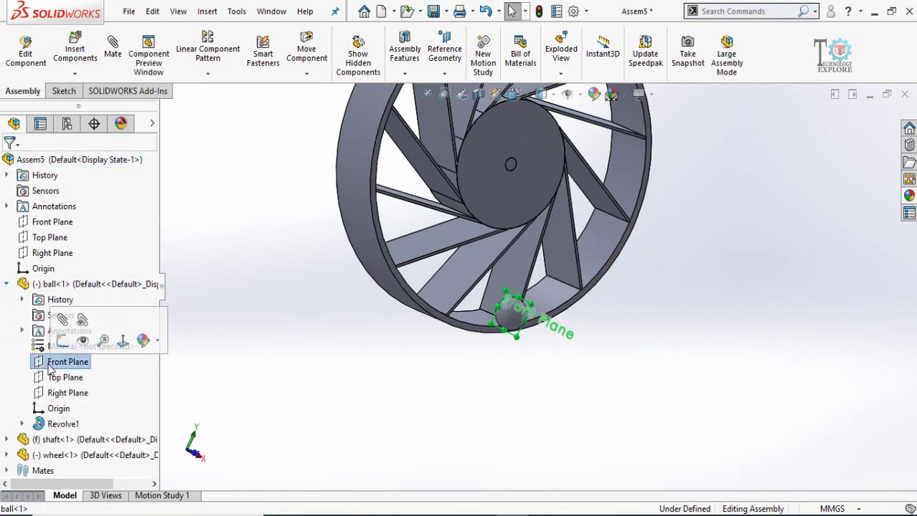
pyautogui.click(83, 341)
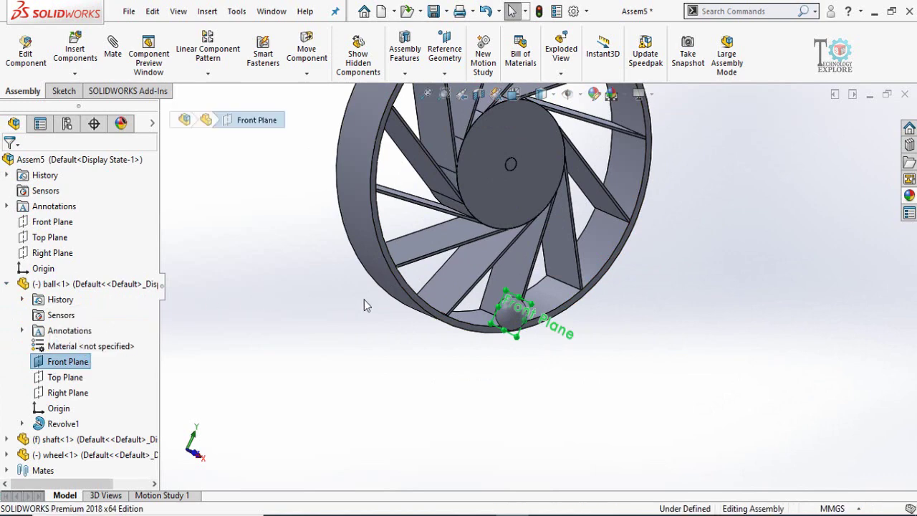
# - Show the Front Plane of the wheel component
pyautogui.click(373, 304)
pyautogui.click(525, 245)
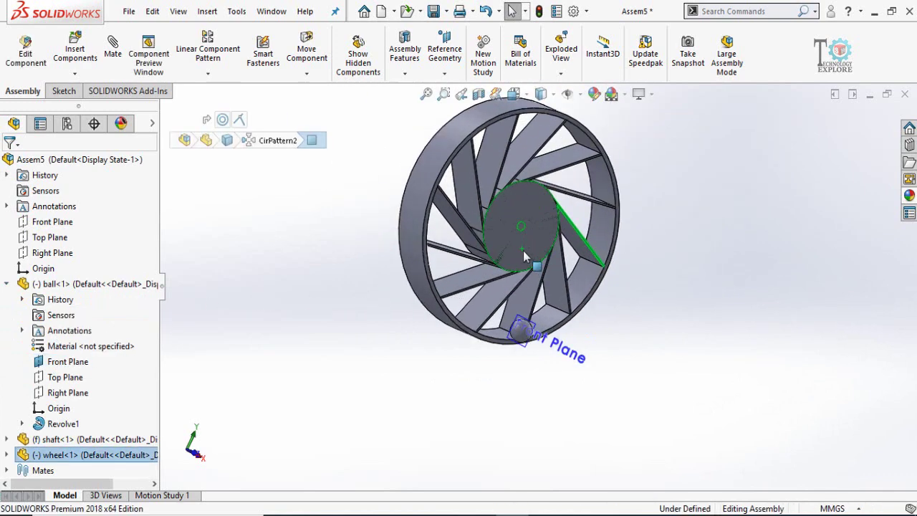
pyautogui.click(6, 455)
pyautogui.click(54, 379)
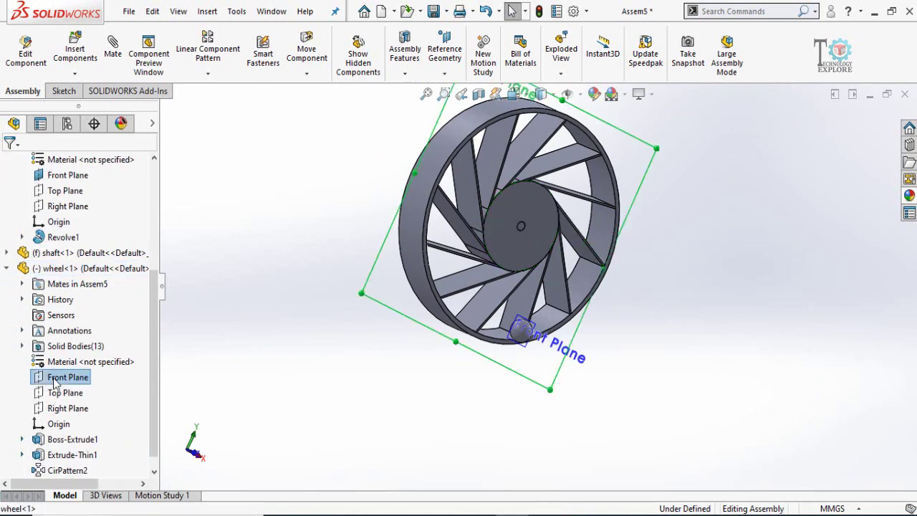
pyautogui.moveTo(449, 313); pyautogui.dragTo(545, 301, button='middle')
pyautogui.click(38, 383)
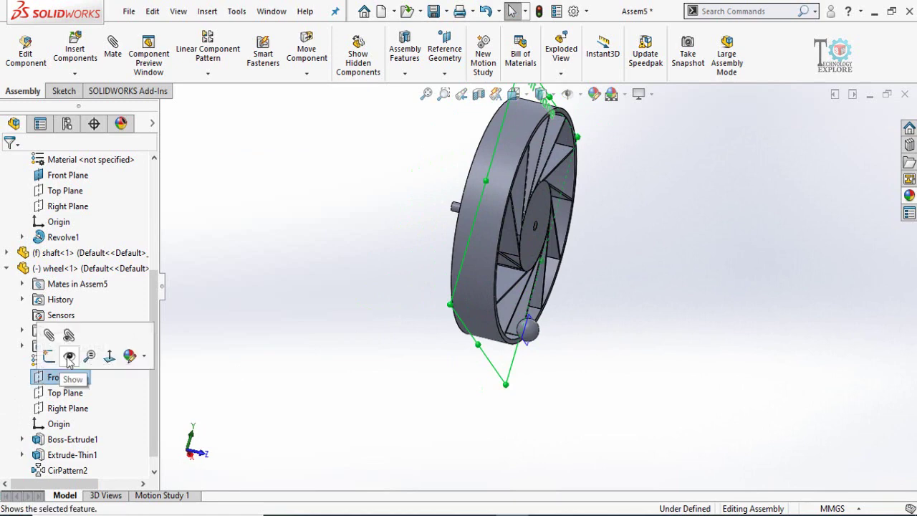
pyautogui.click(69, 356)
# - Add a coincident mate between the ball's Front Plane and the wheel's Front Plane
pyautogui.moveTo(556, 331); pyautogui.dragTo(568, 328, button='middle')
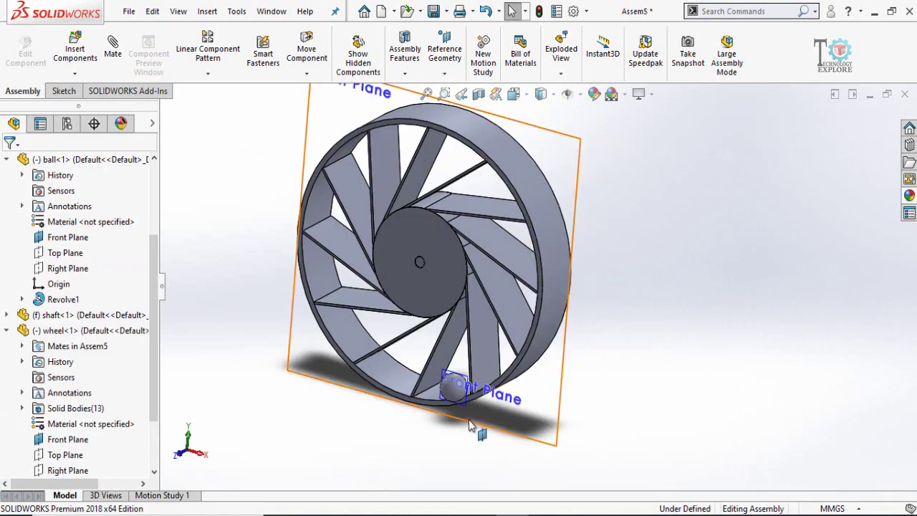
pyautogui.scroll(3, 471, 404)
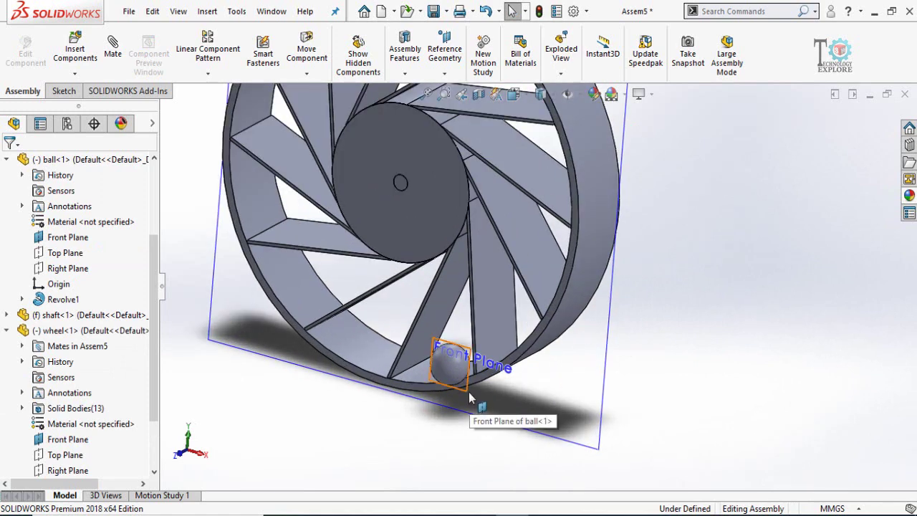
pyautogui.click(468, 392)
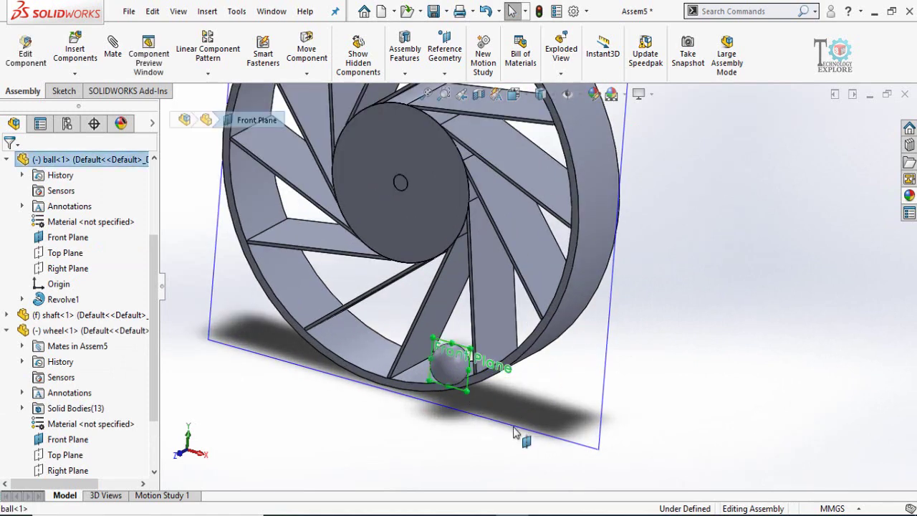
pyautogui.keyDown('ctrl'); pyautogui.click(511, 423); pyautogui.keyUp('ctrl')
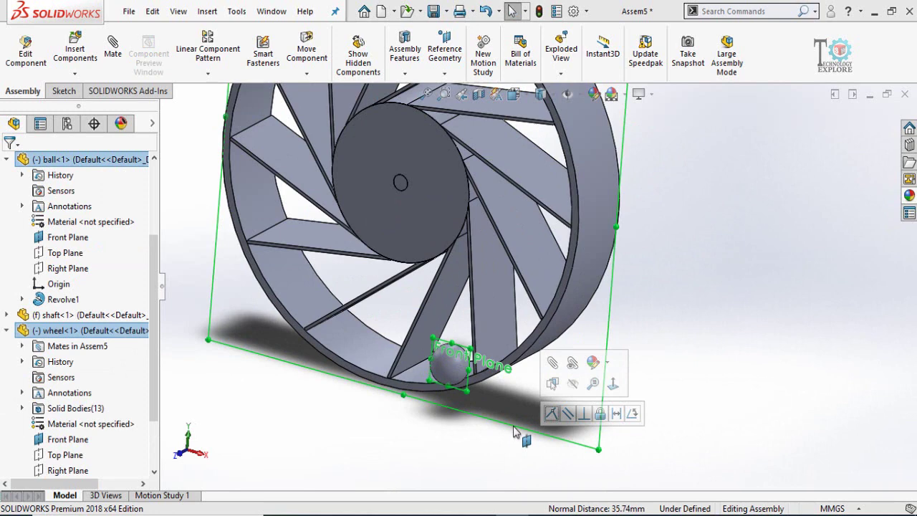
pyautogui.click(552, 413)
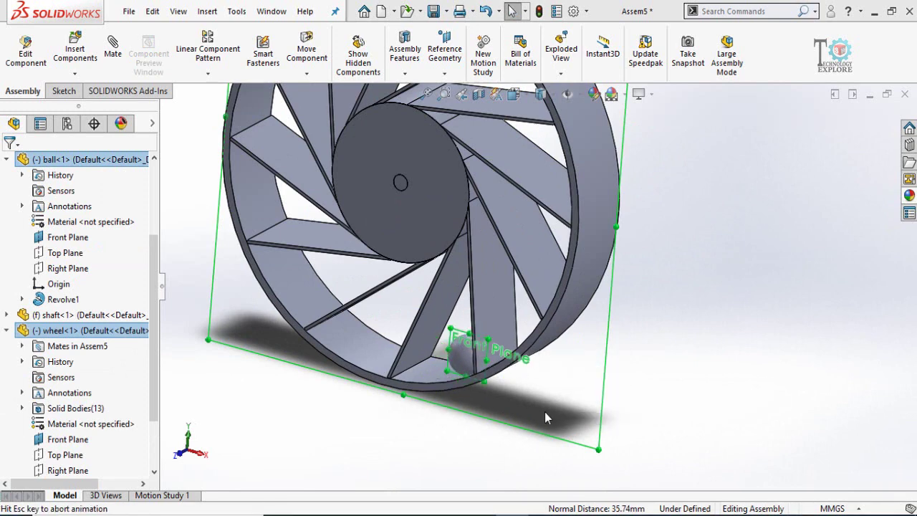
# - Add a tangent mate between the ball's surface and the flat face of the adjacent spoke near the wheel's lower rim
pyautogui.scroll(4, 490, 418)
pyautogui.moveTo(514, 325); pyautogui.dragTo(581, 342, button='middle')
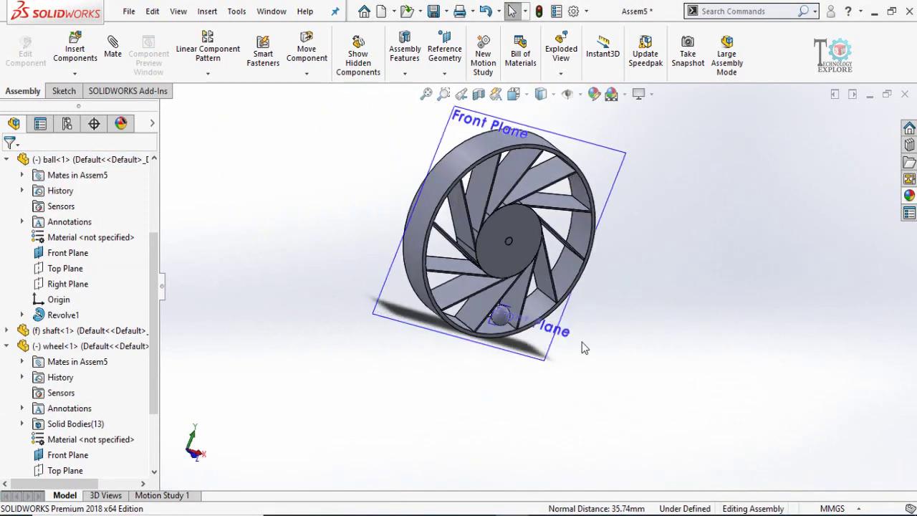
pyautogui.scroll(-5, 536, 308)
pyautogui.moveTo(439, 364); pyautogui.dragTo(434, 336, button='middle')
pyautogui.click(434, 331)
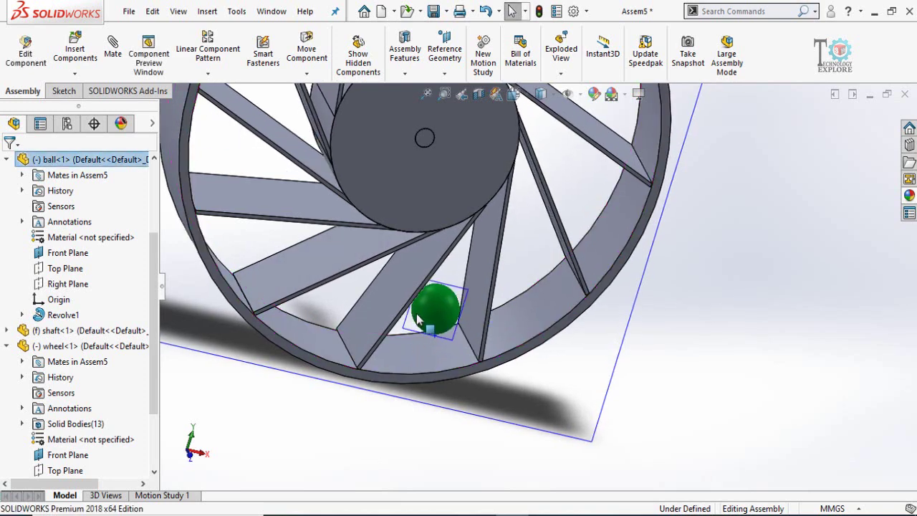
pyautogui.moveTo(494, 369); pyautogui.dragTo(486, 334, button='middle')
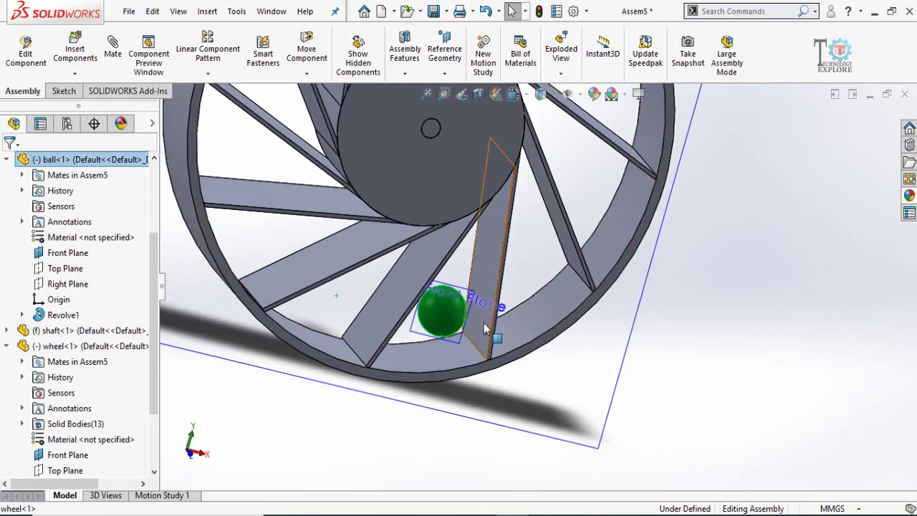
pyautogui.click(489, 329)
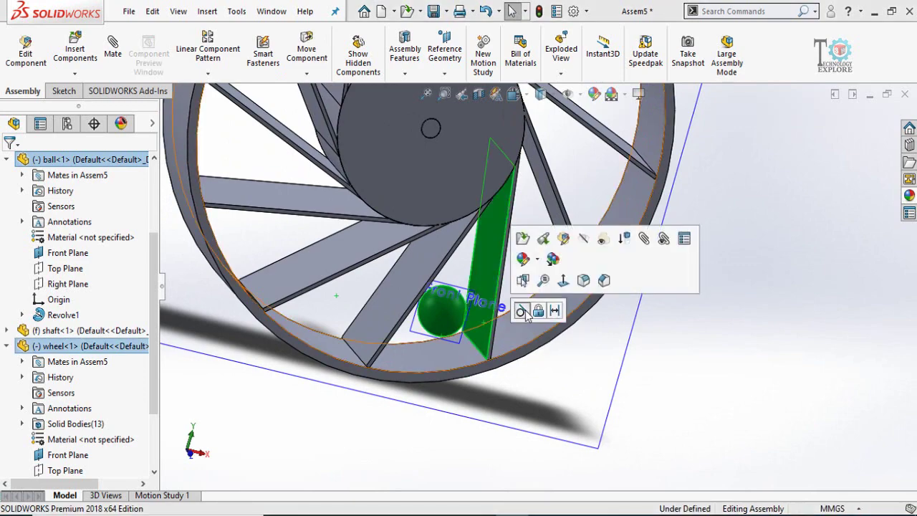
pyautogui.click(522, 311)
# - Slide the ball along its spoke toward the wheel's rim in the front view
pyautogui.press('space')
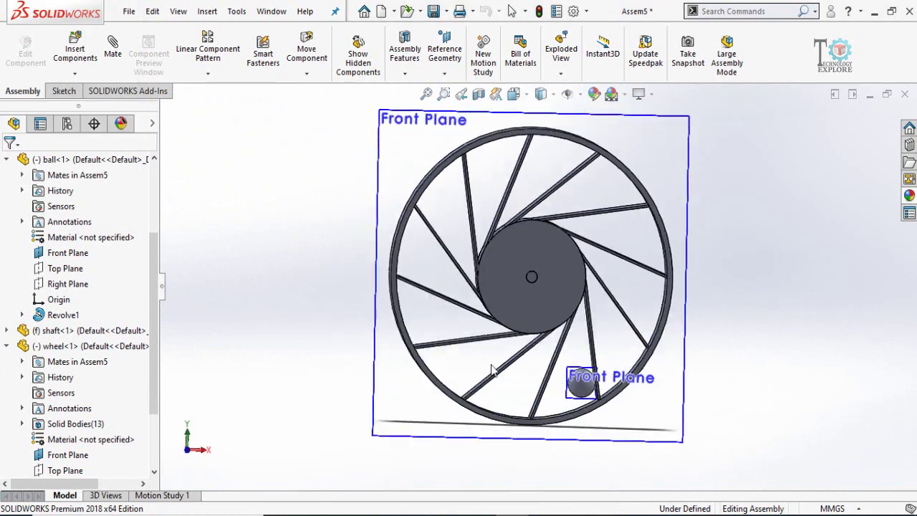
pyautogui.scroll(-4, 623, 415)
pyautogui.moveTo(511, 341); pyautogui.dragTo(511, 357)
pyautogui.press('f')
pyautogui.click(642, 356)
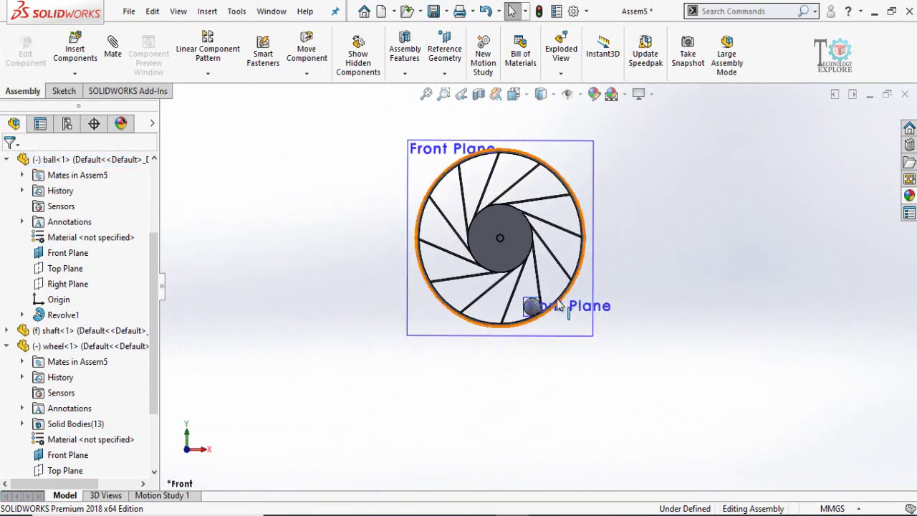
# - Copy the ball component to a free spot just below the wheel
pyautogui.scroll(-3, 561, 301)
pyautogui.moveTo(561, 302); pyautogui.dragTo(524, 407, button='middle')
pyautogui.scroll(-1, 573, 266)
pyautogui.moveTo(536, 296); pyautogui.dragTo(507, 306, button='middle')
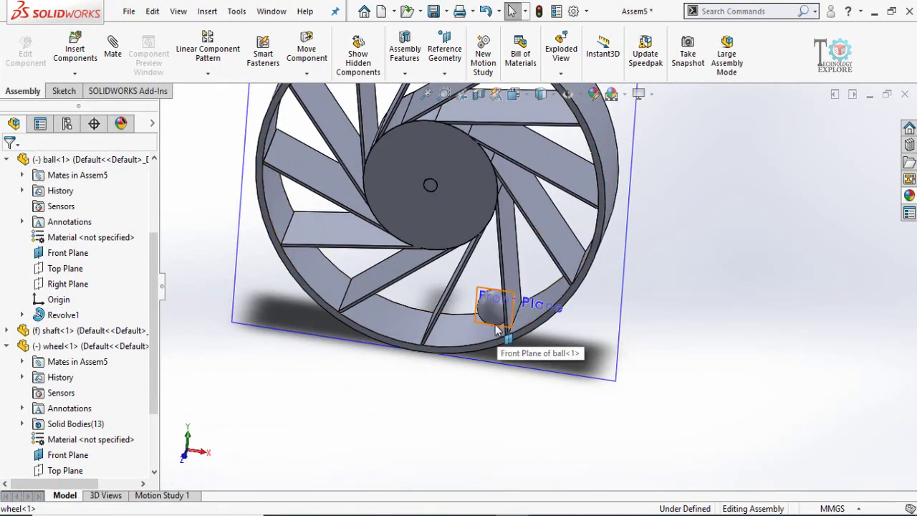
pyautogui.click(493, 316)
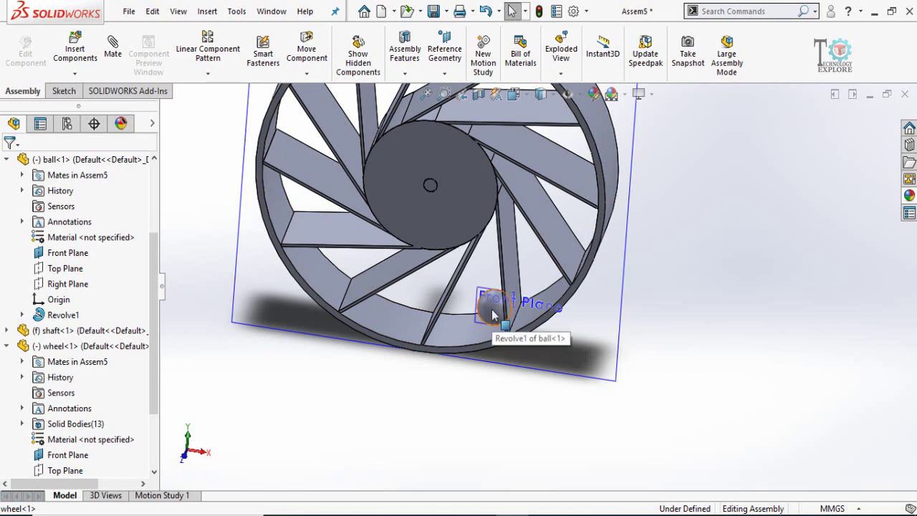
pyautogui.moveTo(493, 316); pyautogui.dragTo(501, 406)
pyautogui.scroll(-1, 596, 347)
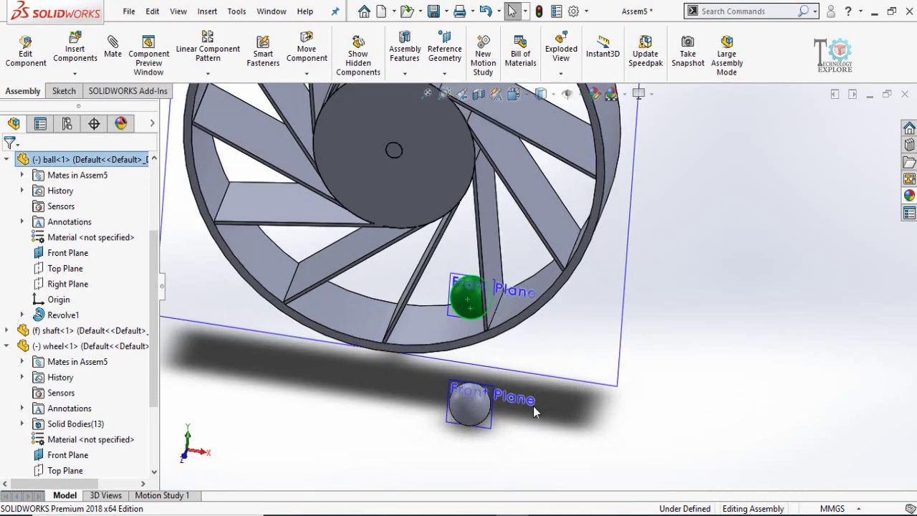
# - Add a coincident mate between the copied ball's Front Plane and the wheel's Front Plane
pyautogui.moveTo(533, 406); pyautogui.dragTo(521, 393, button='middle')
pyautogui.click(477, 462)
pyautogui.scroll(2, 476, 462)
pyautogui.scroll(-2, 554, 432)
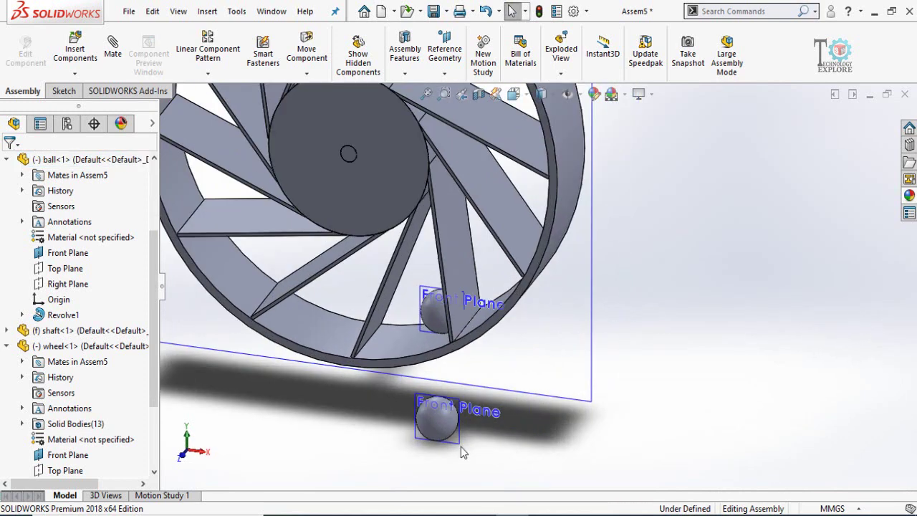
pyautogui.scroll(1, 473, 436)
pyautogui.scroll(-2, 519, 380)
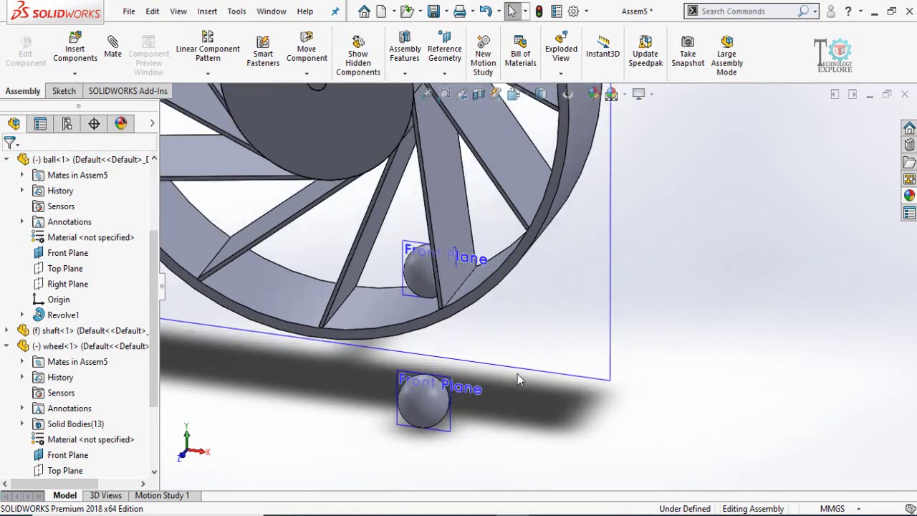
pyautogui.click(449, 433)
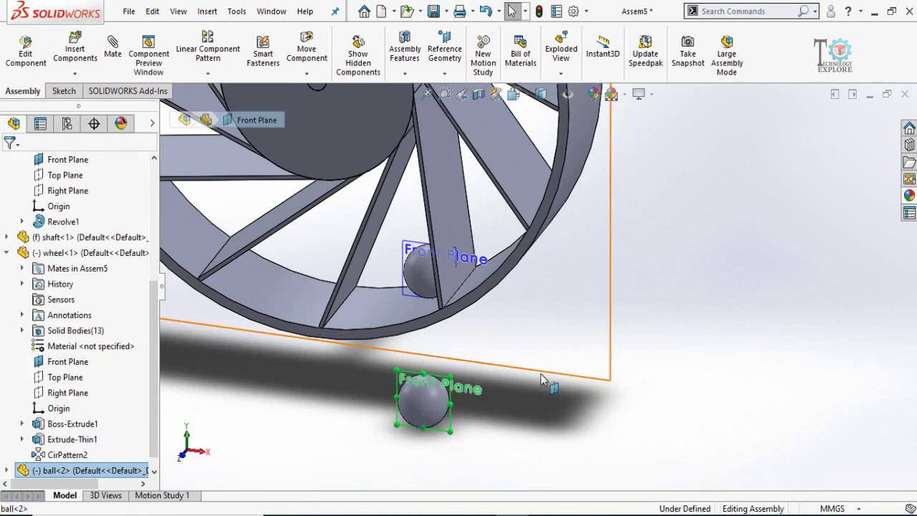
pyautogui.keyDown('ctrl'); pyautogui.click(542, 380); pyautogui.keyUp('ctrl')
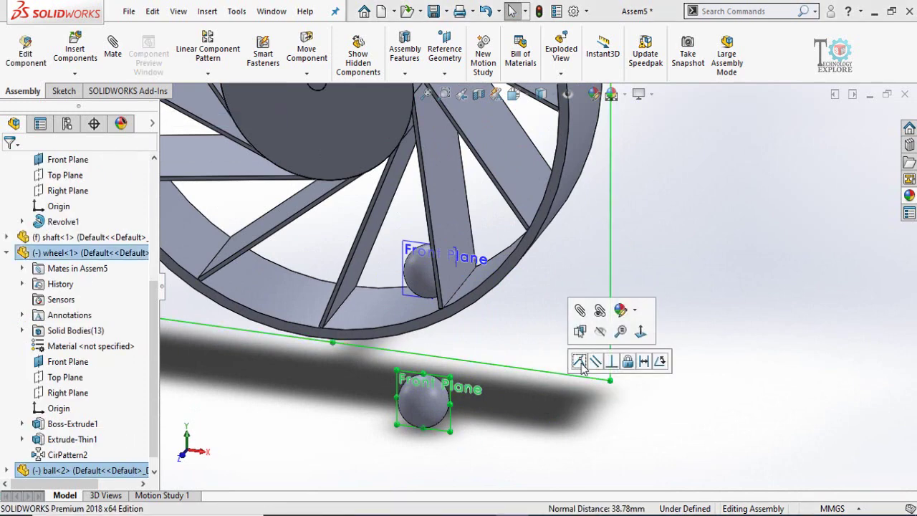
pyautogui.click(579, 361)
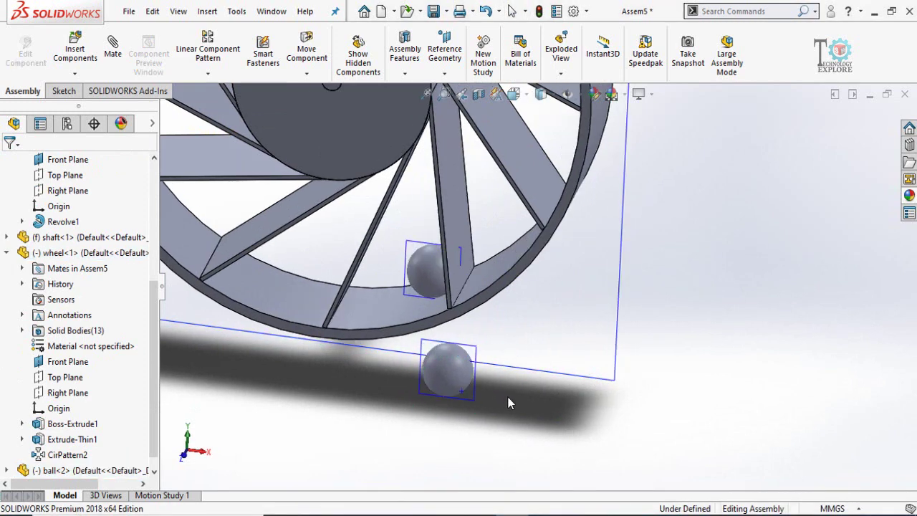
# - Add a tangent mate between the second ball and the opposite face of the spoke that the first ball touches
pyautogui.click(545, 306)
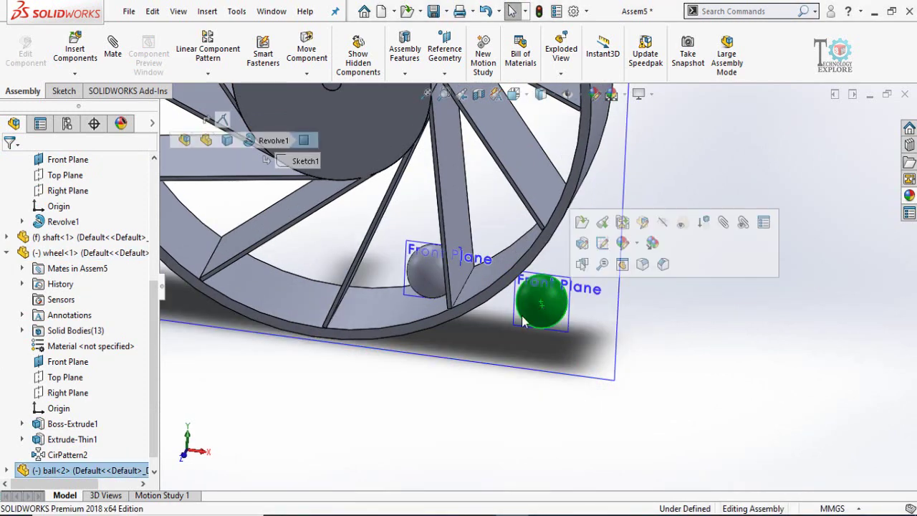
pyautogui.keyDown('ctrl'); pyautogui.click(453, 224); pyautogui.keyUp('ctrl')
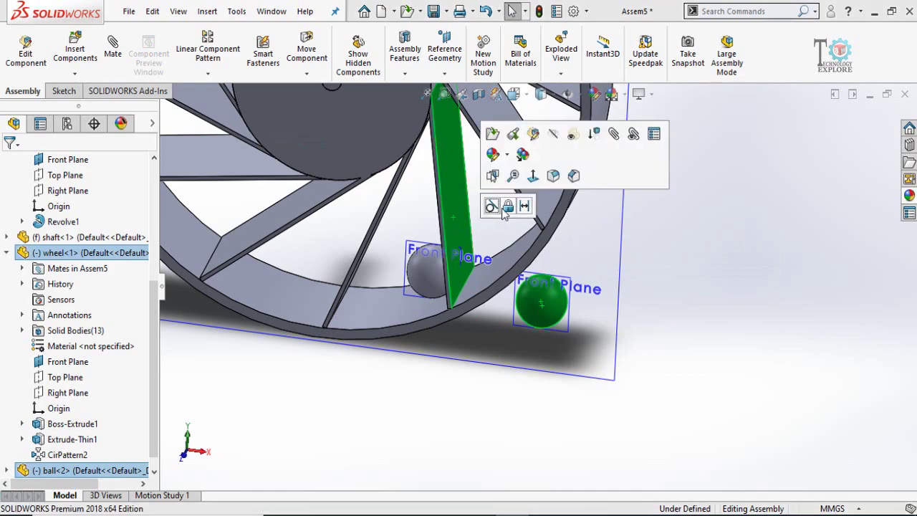
pyautogui.click(491, 207)
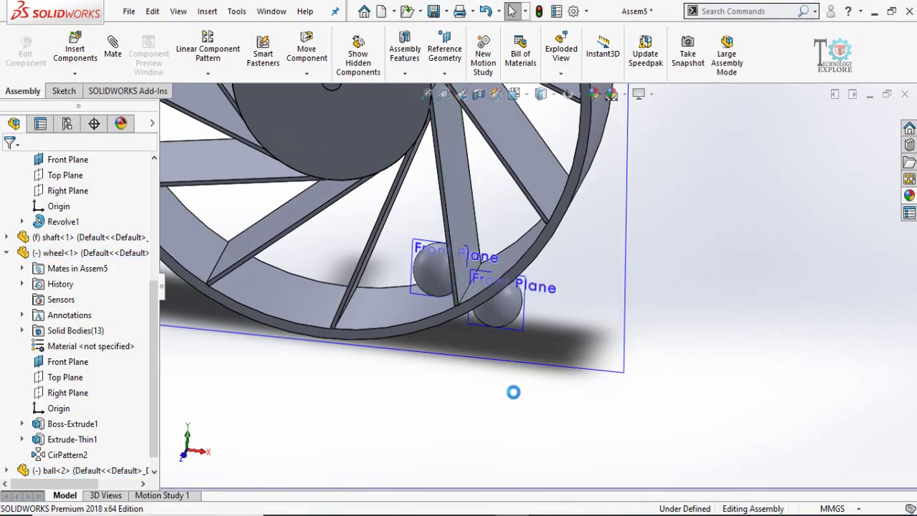
# - Slide the second ball along its spoke face from outside the wheel to inside the rim in the front view
pyautogui.press('space')
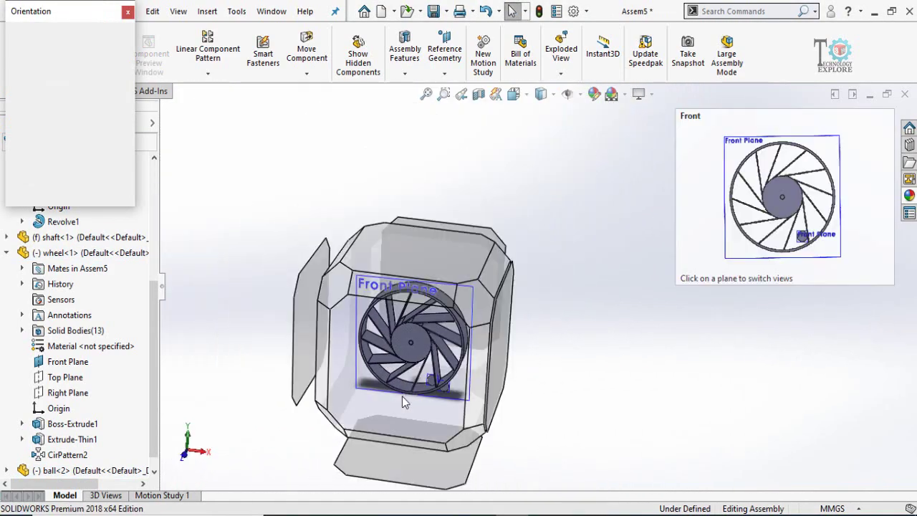
pyautogui.hotkey('ctrl', '1')
pyautogui.scroll(-3, 628, 367)
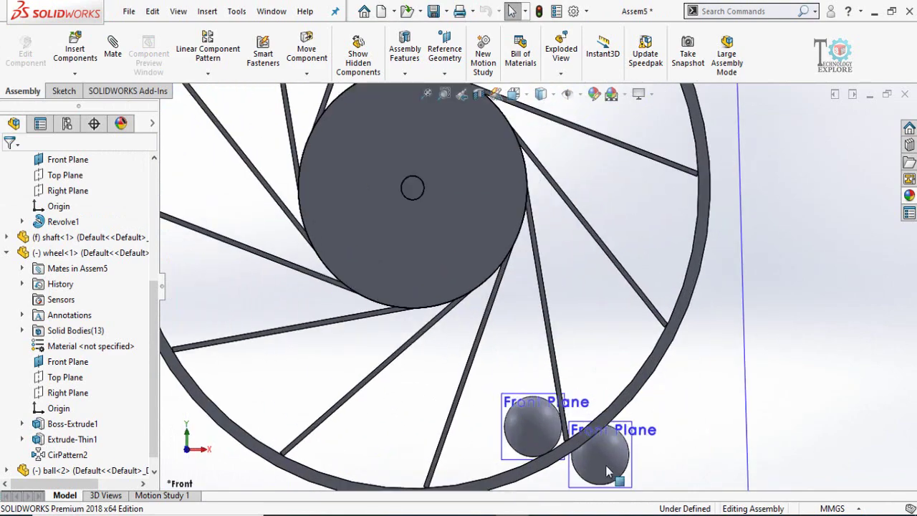
pyautogui.moveTo(607, 471); pyautogui.dragTo(587, 394)
pyautogui.moveTo(586, 388); pyautogui.dragTo(576, 376)
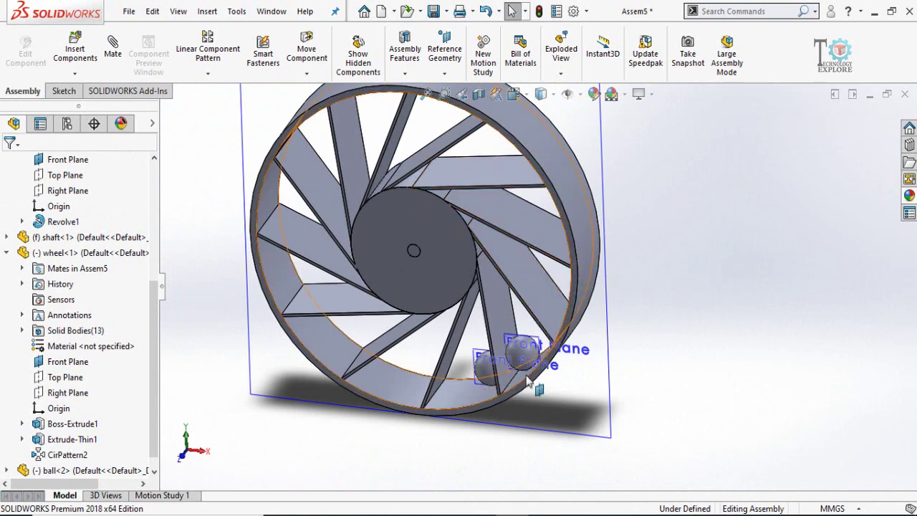
# - Copy the second ball to a spot beside the wheel and make the copy's Front Plane coincident with the wheel's Front Plane
pyautogui.keyDown('ctrl'); pyautogui.moveTo(523, 358); pyautogui.dragTo(635, 308); pyautogui.keyUp('ctrl')
pyautogui.scroll(-3, 635, 363)
pyautogui.click(650, 322)
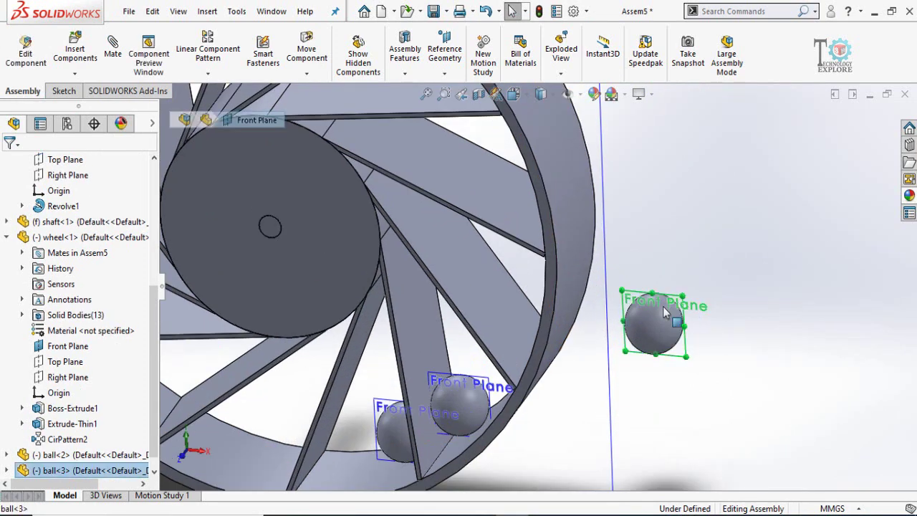
pyautogui.keyDown('ctrl'); pyautogui.click(606, 320); pyautogui.keyUp('ctrl')
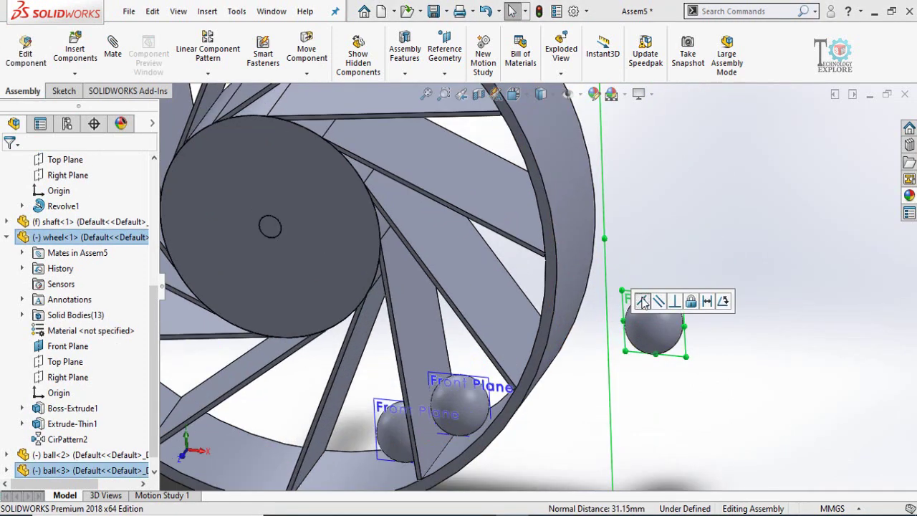
pyautogui.click(641, 301)
# - Add a tangent mate between the third ball and the flat face of the next spoke
pyautogui.click(641, 350)
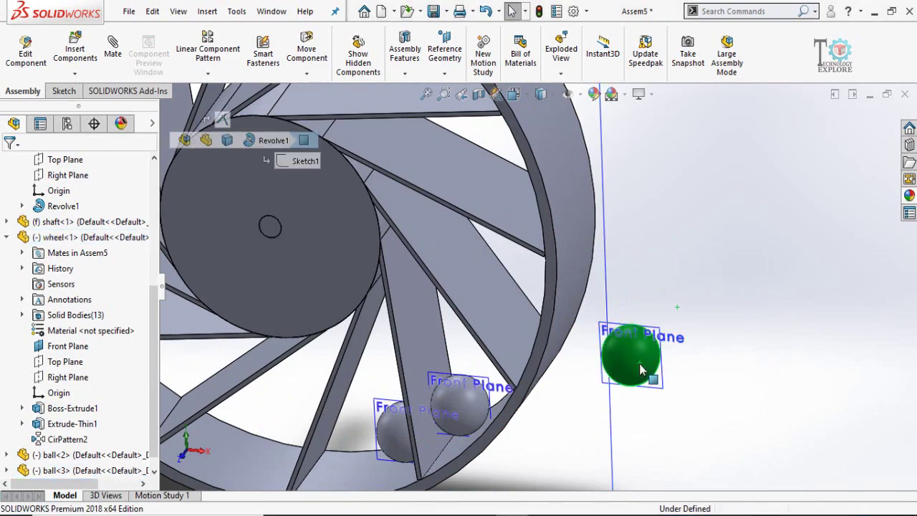
pyautogui.keyDown('ctrl'); pyautogui.click(481, 307); pyautogui.keyUp('ctrl')
pyautogui.click(523, 294)
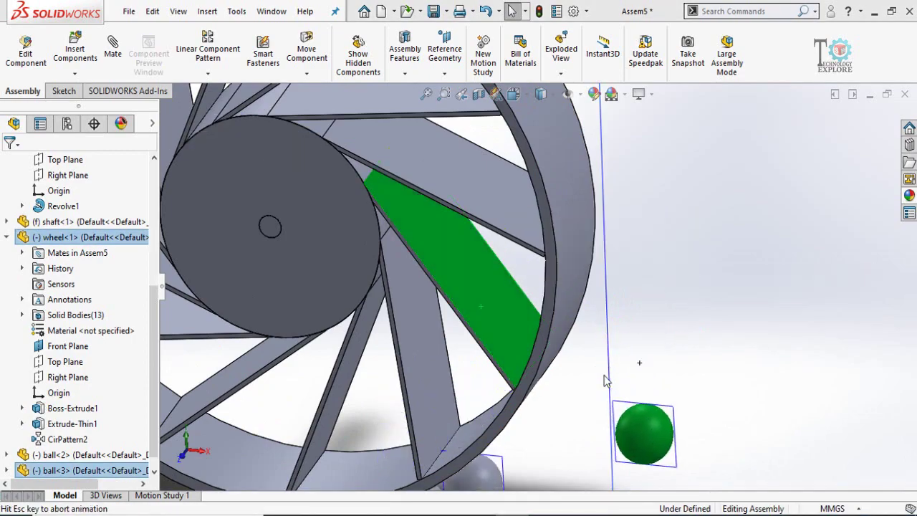
# - Slide the third ball along its spoke face from outside the wheel to inside the rim in the front view
pyautogui.scroll(-3, 647, 405)
pyautogui.press('space')
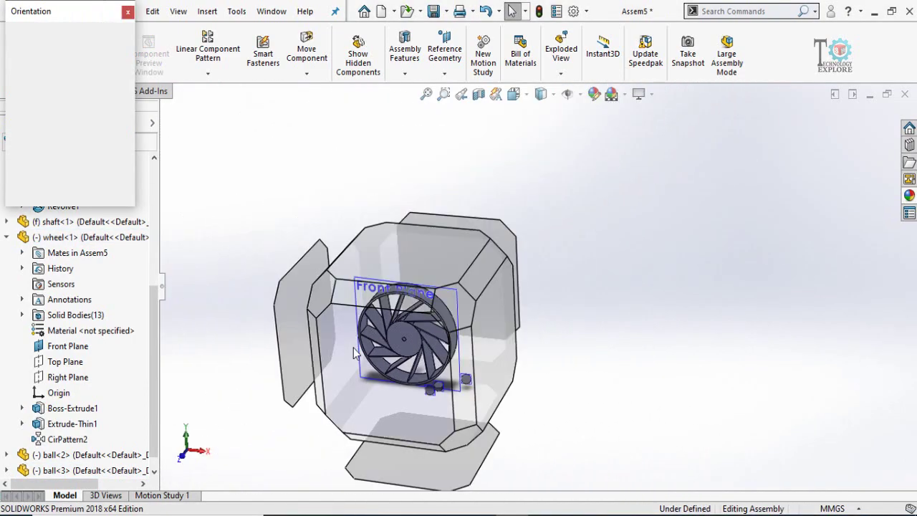
pyautogui.click(353, 352)
pyautogui.scroll(3, 698, 373)
pyautogui.click(688, 366)
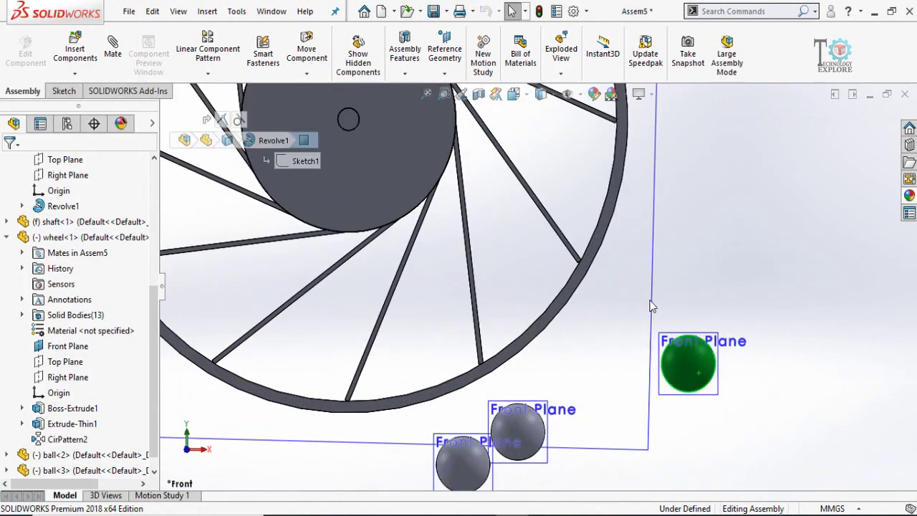
pyautogui.moveTo(688, 365); pyautogui.dragTo(534, 179)
pyautogui.scroll(-3, 571, 289)
pyautogui.press('Escape')
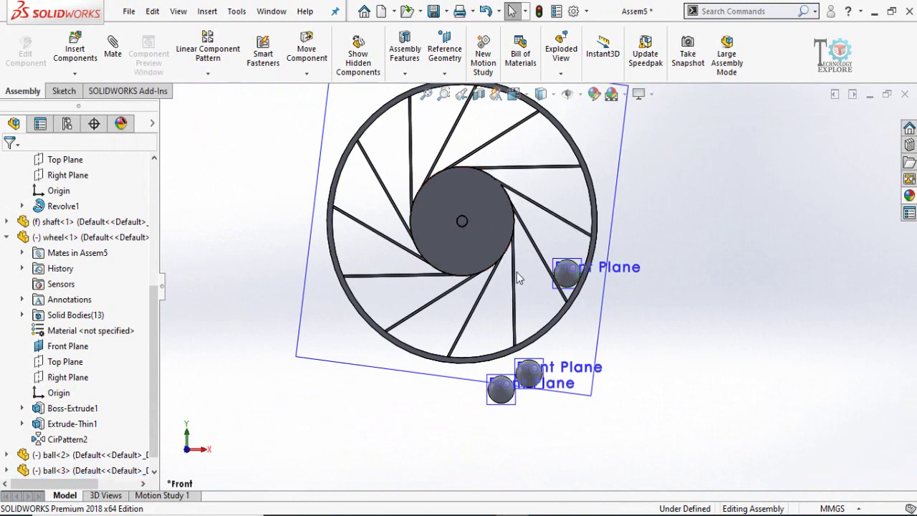
# - Fix the wheel in place and slide the two balls below it along their spoke faces to inside the rim
pyautogui.rightClick(452, 253)
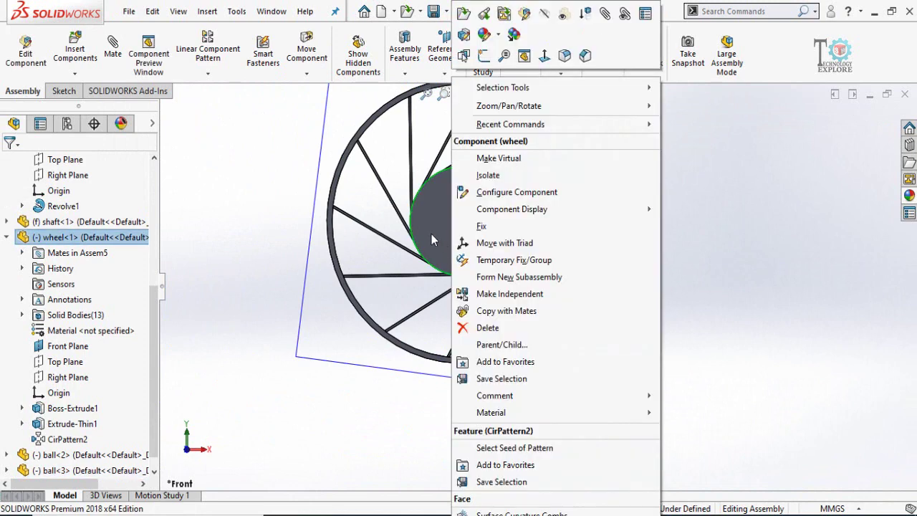
pyautogui.click(482, 225)
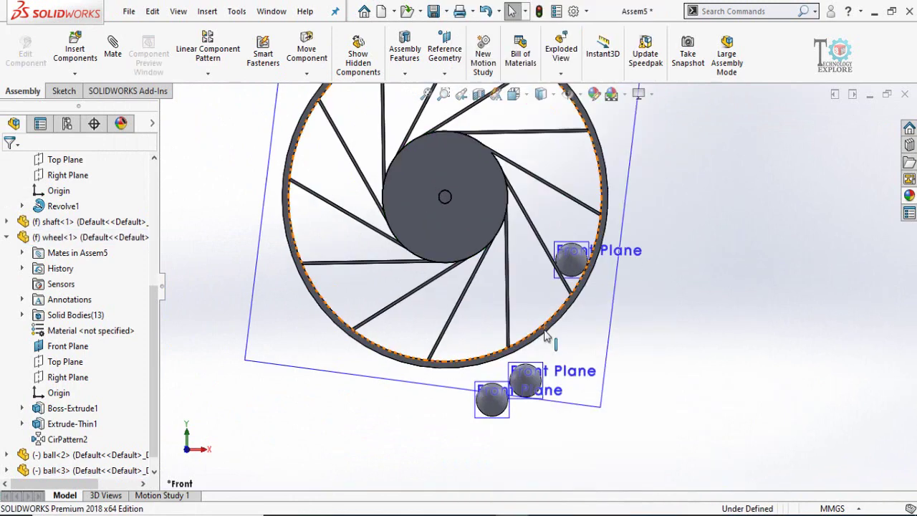
pyautogui.moveTo(530, 384); pyautogui.dragTo(521, 299)
pyautogui.click(491, 395)
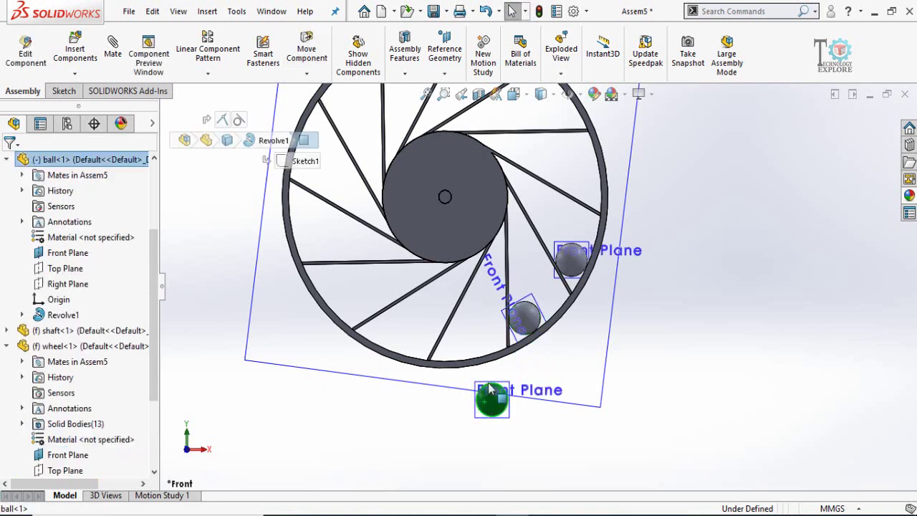
pyautogui.moveTo(492, 395); pyautogui.dragTo(486, 336)
pyautogui.click(517, 440)
pyautogui.scroll(3, 533, 420)
pyautogui.scroll(-2, 585, 317)
pyautogui.moveTo(586, 317); pyautogui.dragTo(577, 322, button='middle')
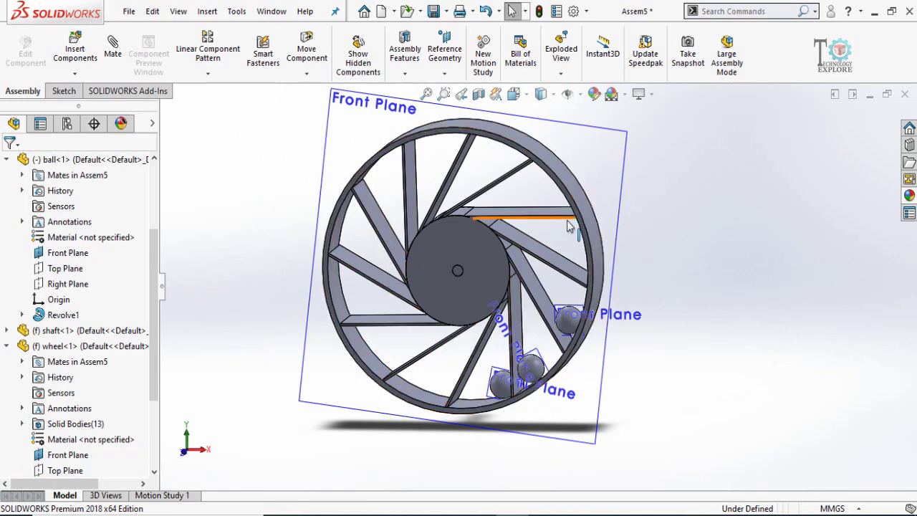
# - Fine-tune the positions of several balls along their spoke faces inside the rim in the front view
pyautogui.moveTo(536, 249)
pyautogui.mouseDown(button='middle')
pyautogui.moveTo(557, 246)
pyautogui.moveTo(543, 249)
pyautogui.mouseUp(button='middle')
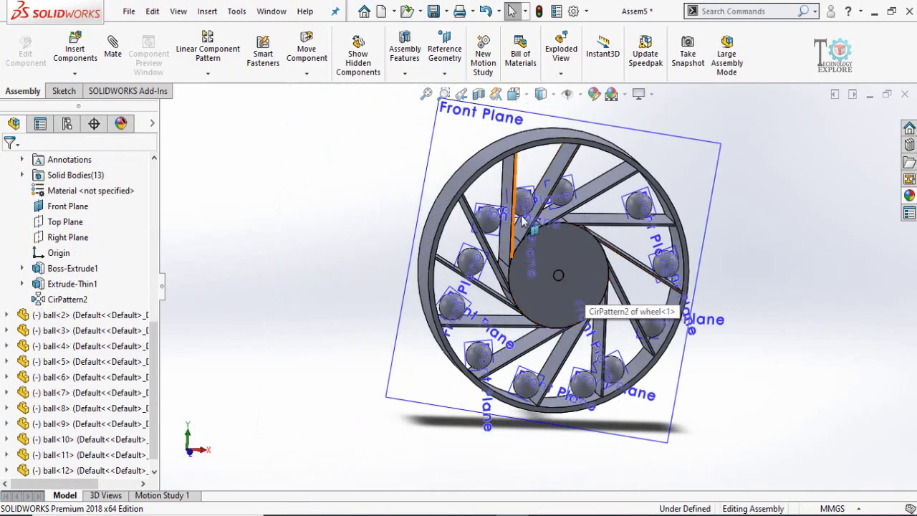
pyautogui.scroll(-1, 585, 246)
pyautogui.press('space')
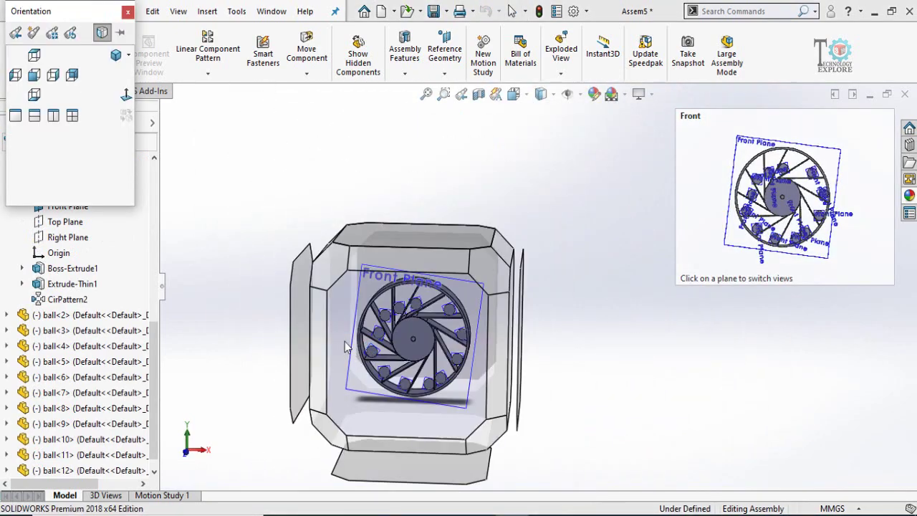
pyautogui.click(347, 346)
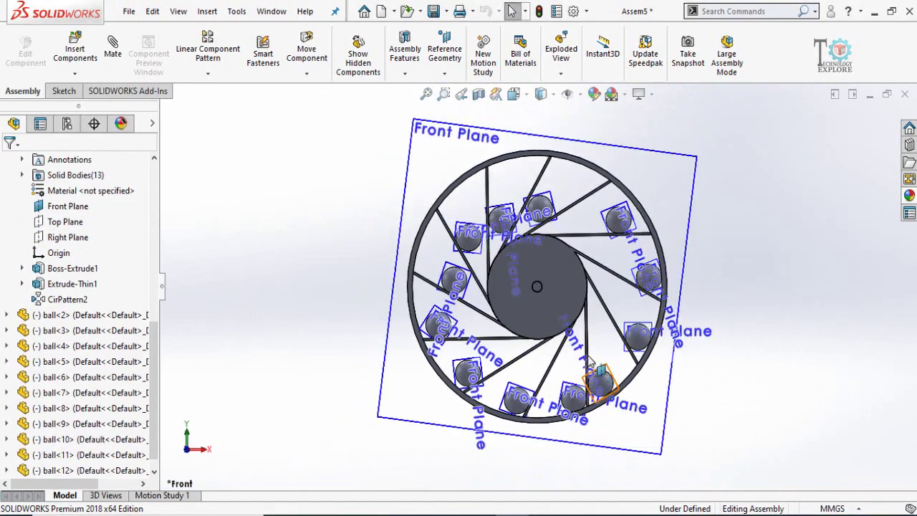
pyautogui.moveTo(611, 382)
pyautogui.mouseDown()
pyautogui.moveTo(607, 364)
pyautogui.moveTo(607, 373)
pyautogui.mouseUp()
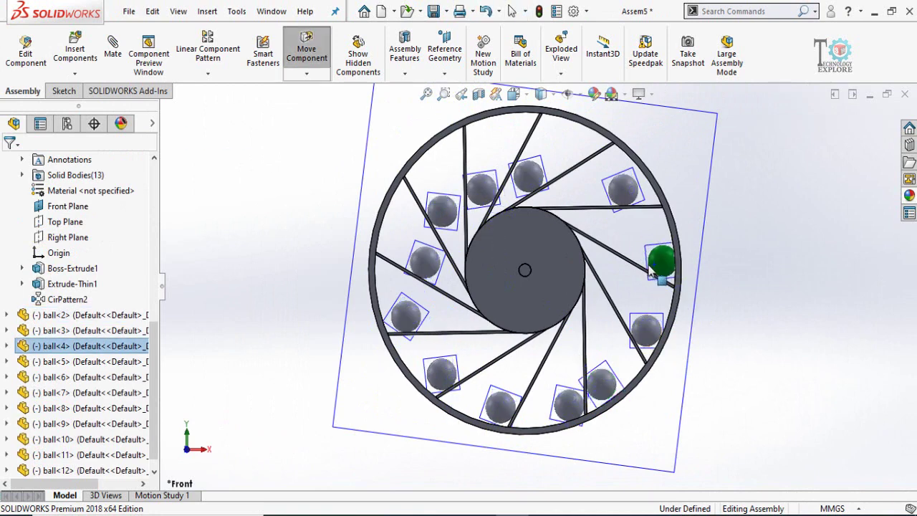
pyautogui.moveTo(658, 256); pyautogui.dragTo(656, 258)
pyautogui.moveTo(444, 217); pyautogui.dragTo(448, 221)
pyautogui.moveTo(427, 264); pyautogui.dragTo(435, 266)
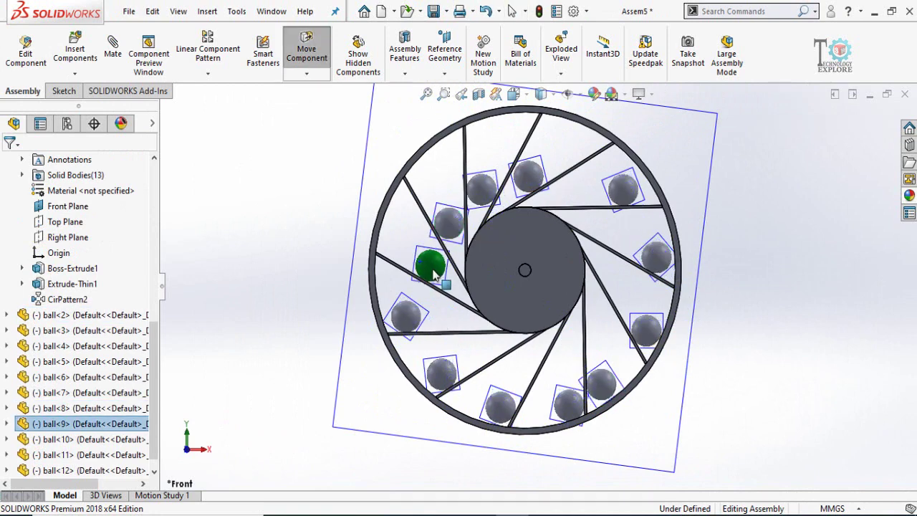
pyautogui.moveTo(408, 315); pyautogui.dragTo(416, 317)
pyautogui.moveTo(444, 376); pyautogui.dragTo(451, 392)
# - Hide the planes throughout the assembly and float the fixed wheel
pyautogui.moveTo(452, 392); pyautogui.dragTo(580, 100, button='middle')
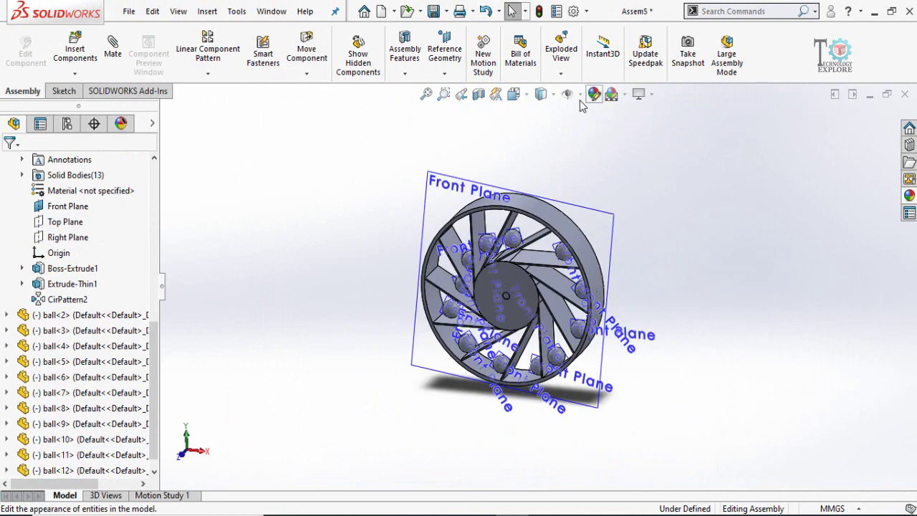
pyautogui.click(580, 94)
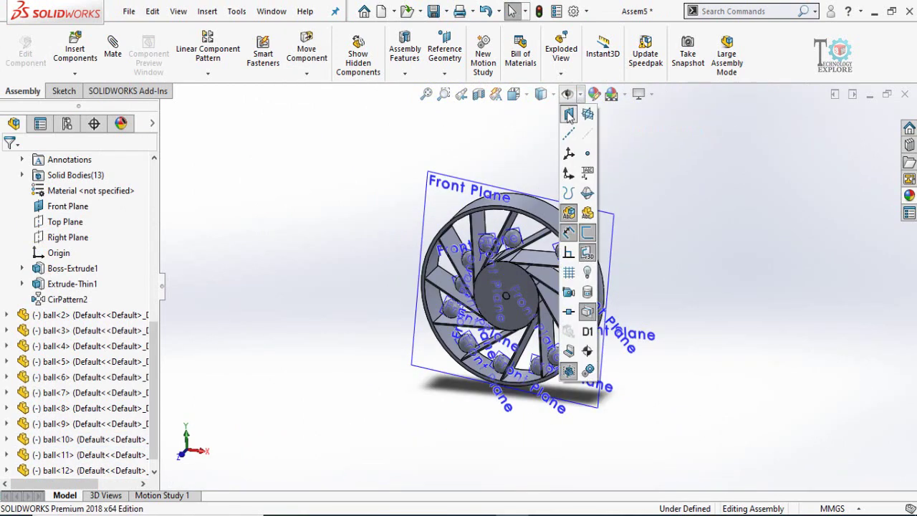
pyautogui.click(584, 229)
pyautogui.moveTo(648, 307); pyautogui.dragTo(592, 375, button='middle')
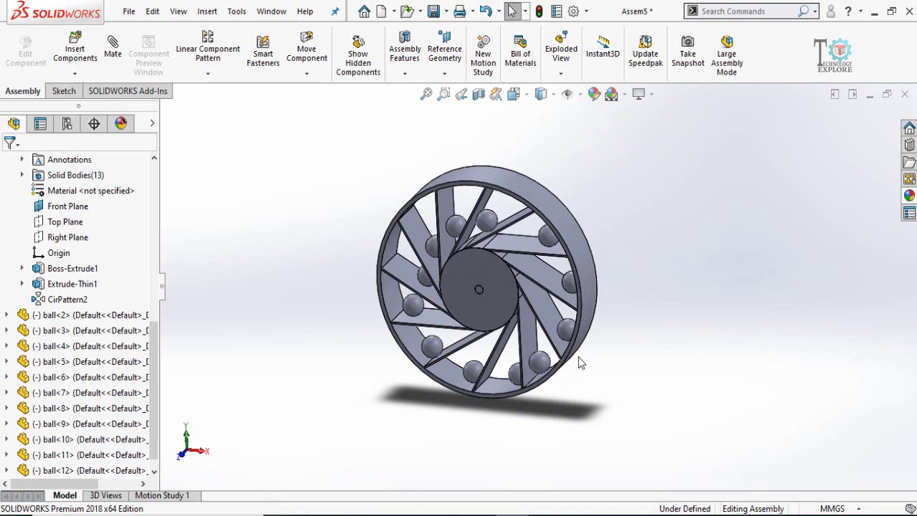
pyautogui.rightClick(475, 320)
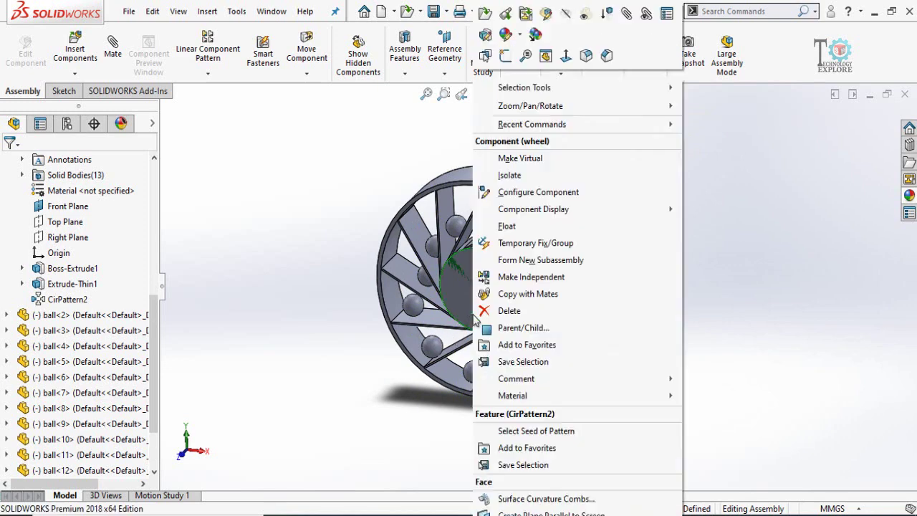
pyautogui.click(509, 226)
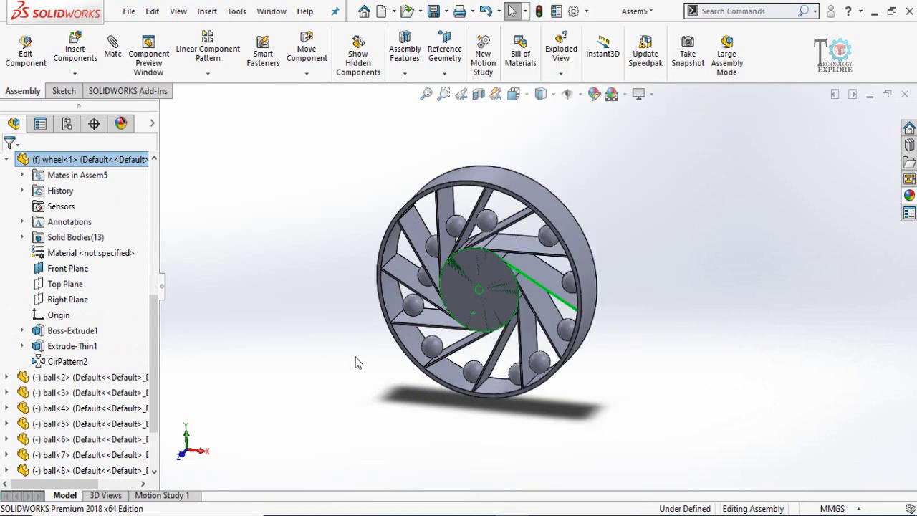
# - Open Motion Study 1 and set its study type to Motion Analysis
pyautogui.click(157, 496)
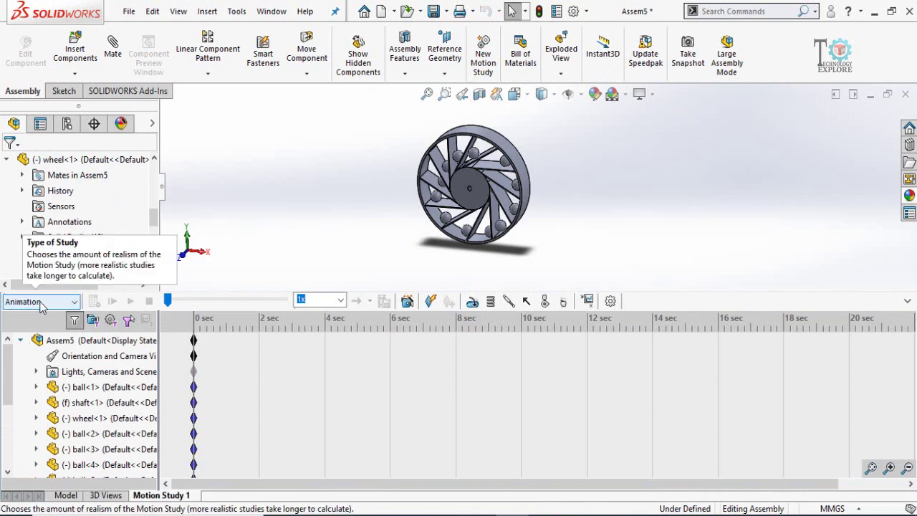
pyautogui.click(61, 304)
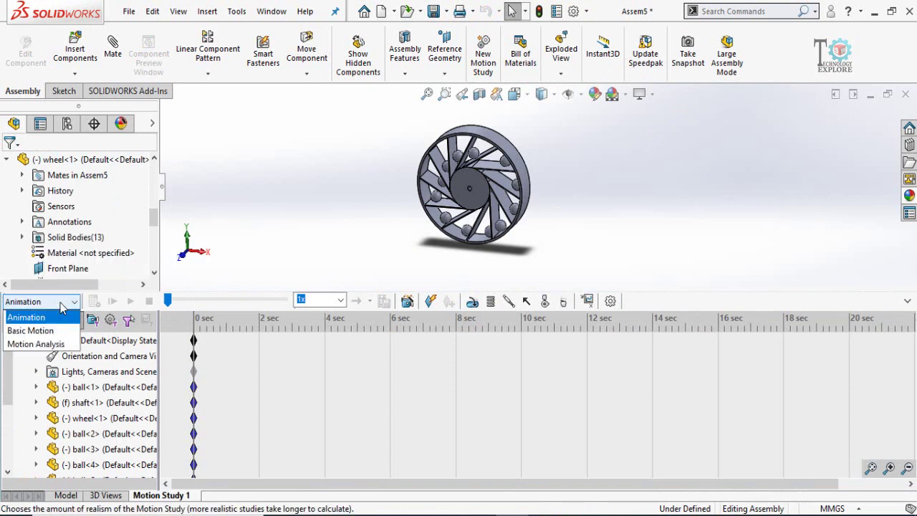
pyautogui.click(28, 345)
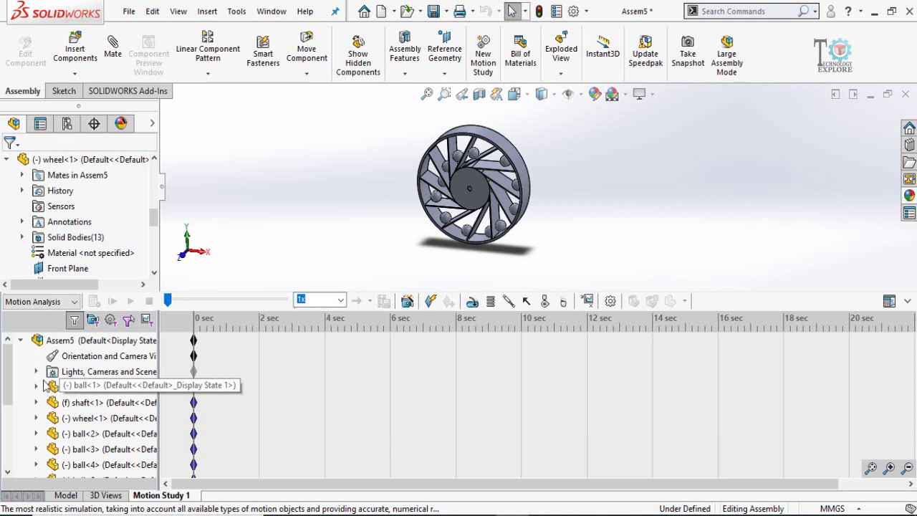
# - Delete all the tangent mates between the balls and the wheel, keeping the concentric and coincident mates
pyautogui.scroll(-3, 45, 387)
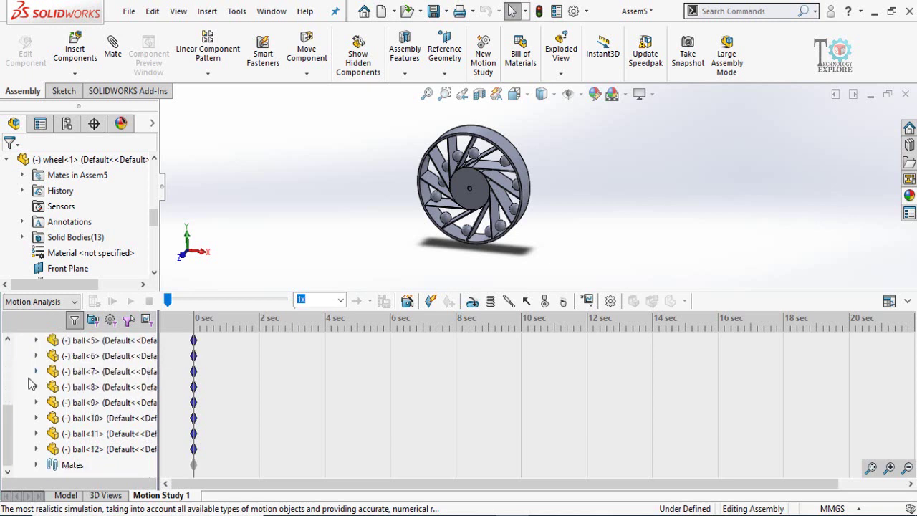
pyautogui.click(36, 465)
pyautogui.scroll(-5, 58, 437)
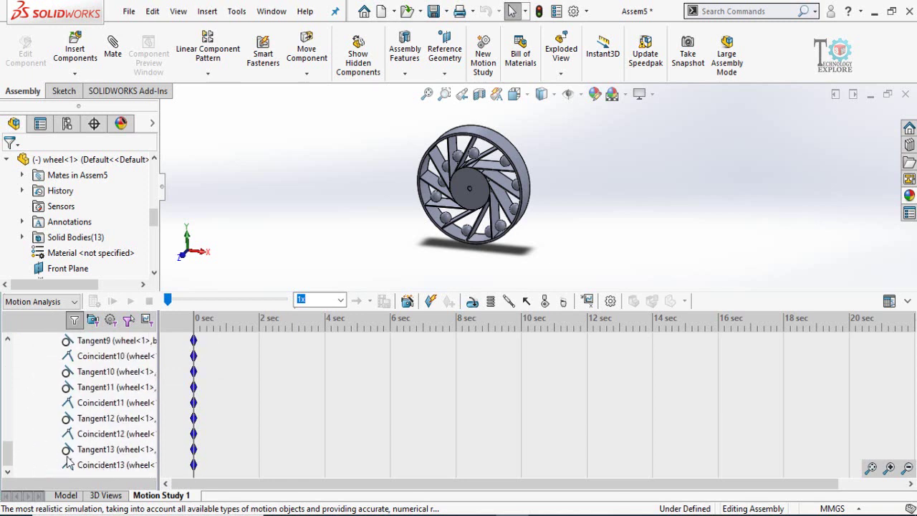
pyautogui.click(87, 449)
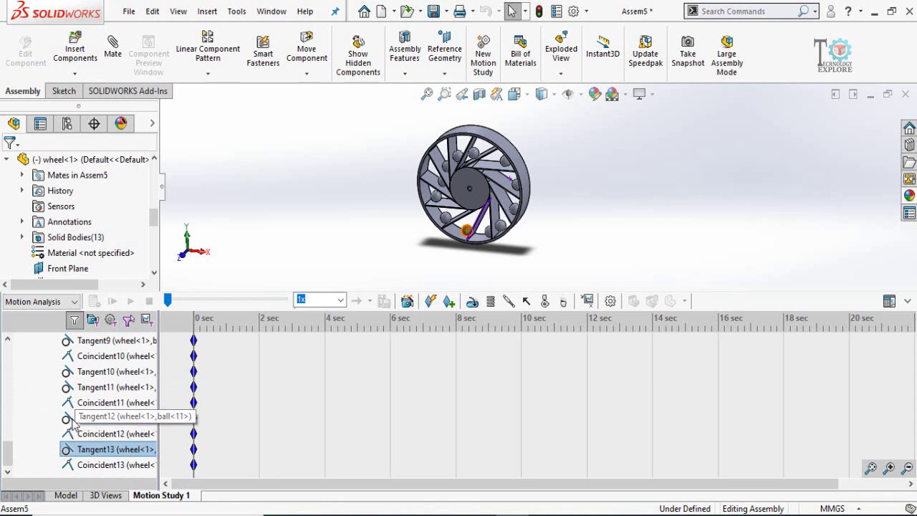
pyautogui.keyDown('ctrl'); pyautogui.click(80, 418); pyautogui.keyUp('ctrl')
pyautogui.keyDown('ctrl'); pyautogui.click(74, 385); pyautogui.keyUp('ctrl')
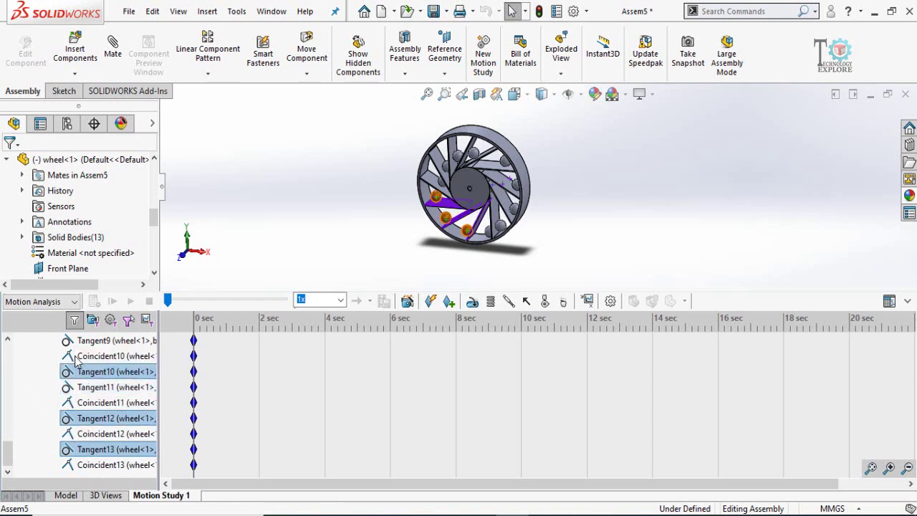
pyautogui.keyDown('ctrl'); pyautogui.click(77, 371); pyautogui.keyUp('ctrl')
pyautogui.keyDown('ctrl'); pyautogui.click(77, 340); pyautogui.keyUp('ctrl')
pyautogui.scroll(2, 84, 440)
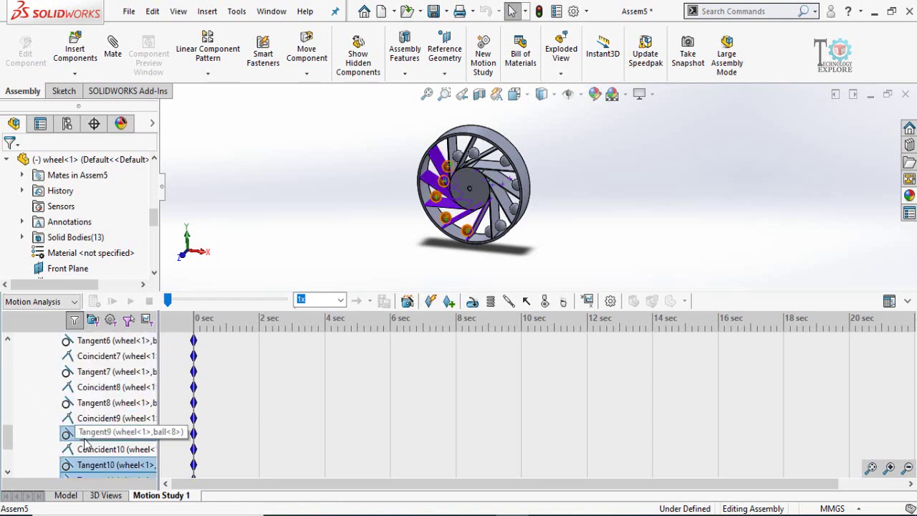
pyautogui.keyDown('ctrl'); pyautogui.click(75, 401); pyautogui.keyUp('ctrl')
pyautogui.keyDown('ctrl'); pyautogui.click(75, 371); pyautogui.keyUp('ctrl')
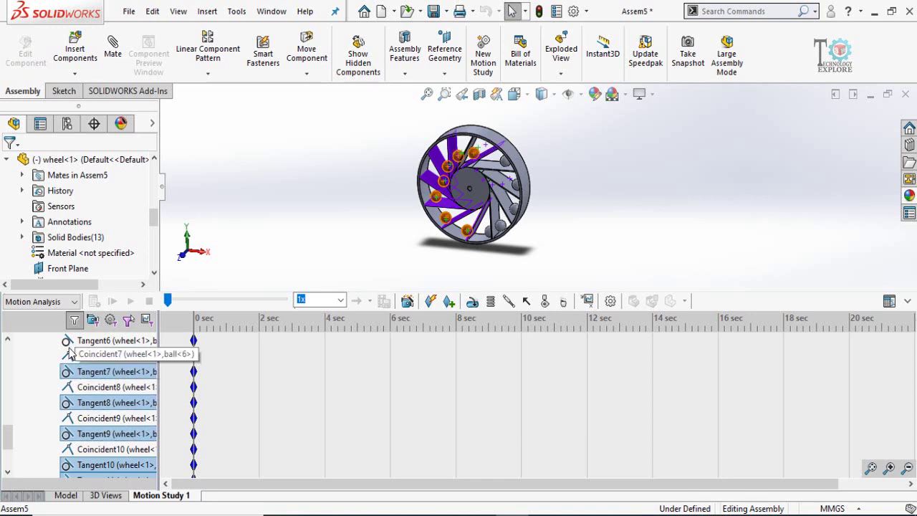
pyautogui.keyDown('ctrl'); pyautogui.click(74, 340); pyautogui.keyUp('ctrl')
pyautogui.scroll(2, 75, 439)
pyautogui.keyDown('ctrl'); pyautogui.click(75, 434); pyautogui.keyUp('ctrl')
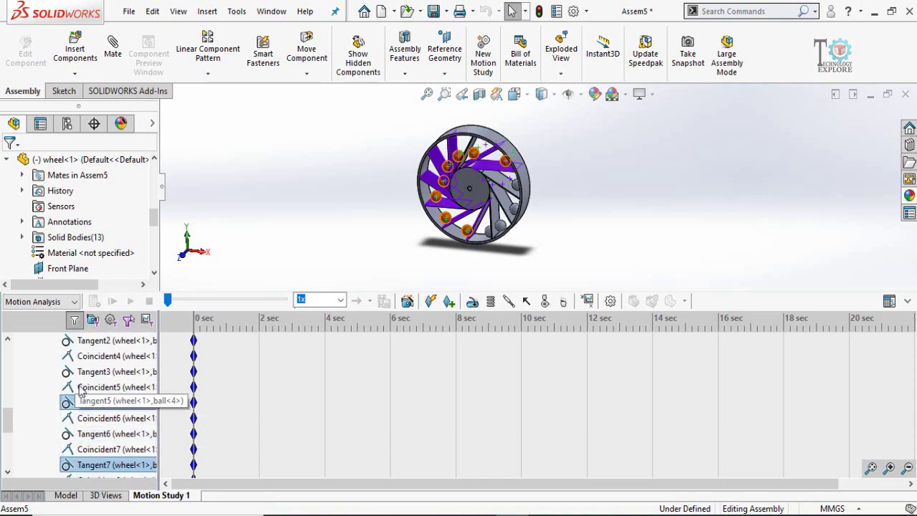
pyautogui.keyDown('ctrl'); pyautogui.click(75, 403); pyautogui.keyUp('ctrl')
pyautogui.keyDown('ctrl'); pyautogui.click(75, 372); pyautogui.keyUp('ctrl')
pyautogui.keyDown('ctrl'); pyautogui.click(79, 341); pyautogui.keyUp('ctrl')
pyautogui.scroll(3, 93, 423)
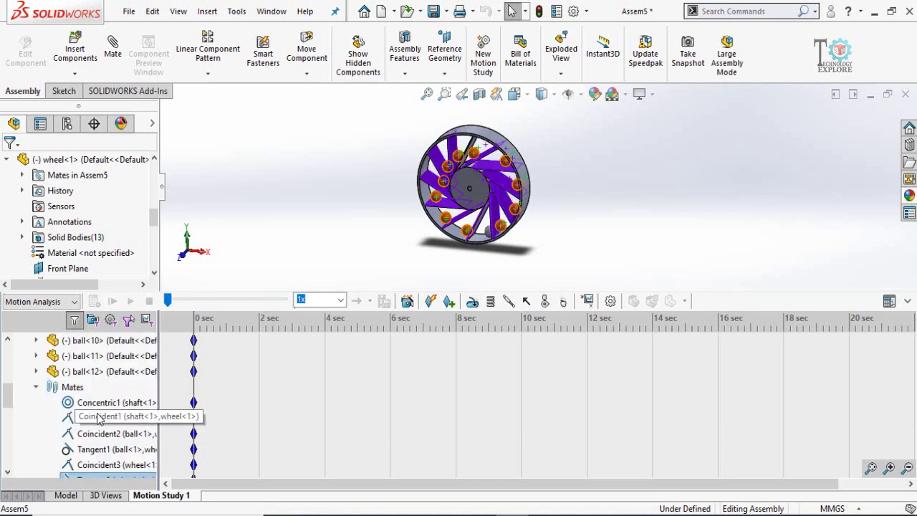
pyautogui.scroll(-1, 100, 428)
pyautogui.keyDown('ctrl'); pyautogui.click(79, 403); pyautogui.keyUp('ctrl')
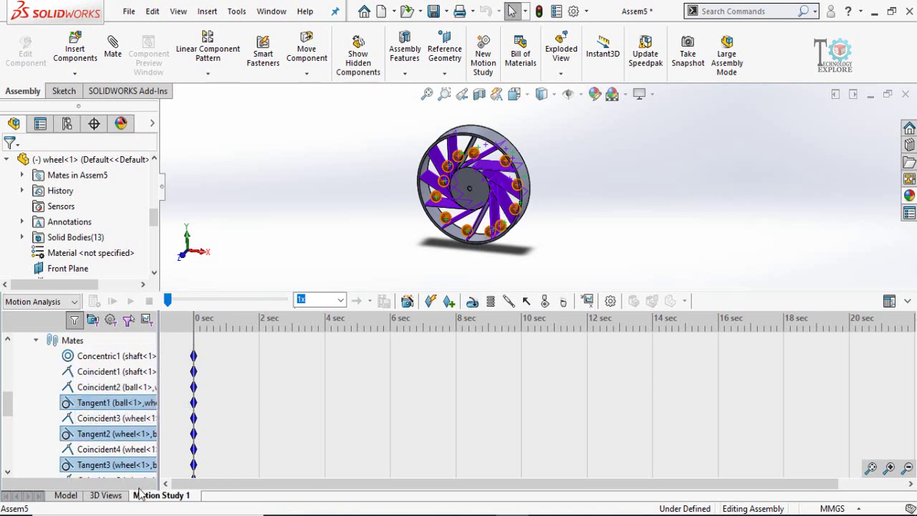
pyautogui.press('Delete')
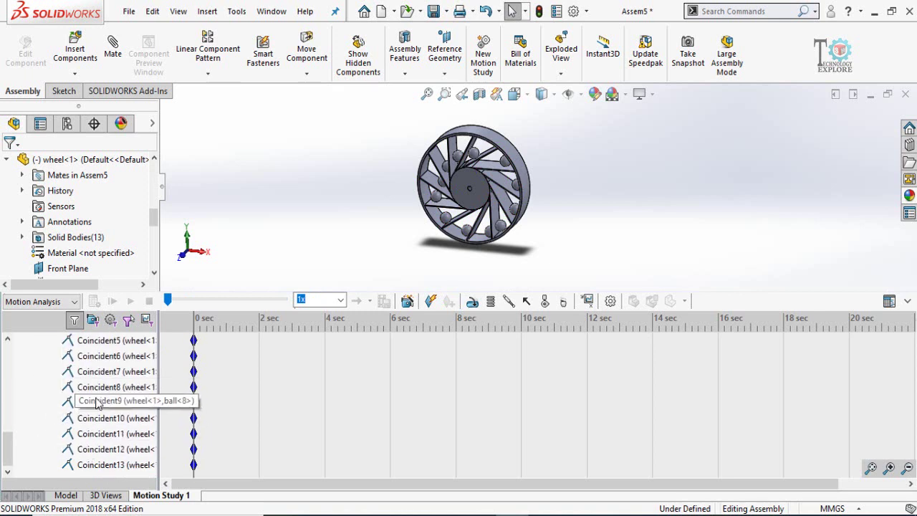
# - Start a solid-body Contact in the motion study and select ball<2> and the wheel as its components
pyautogui.scroll(-5, 501, 227)
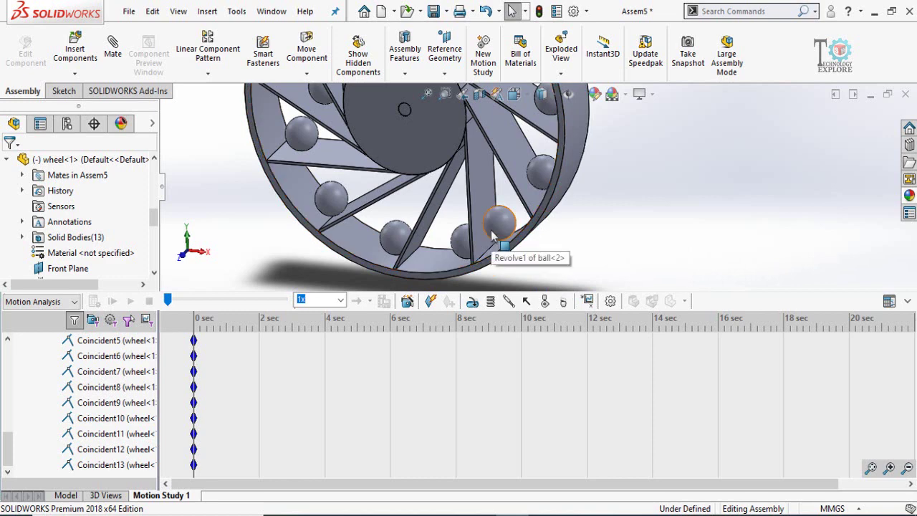
pyautogui.click(545, 304)
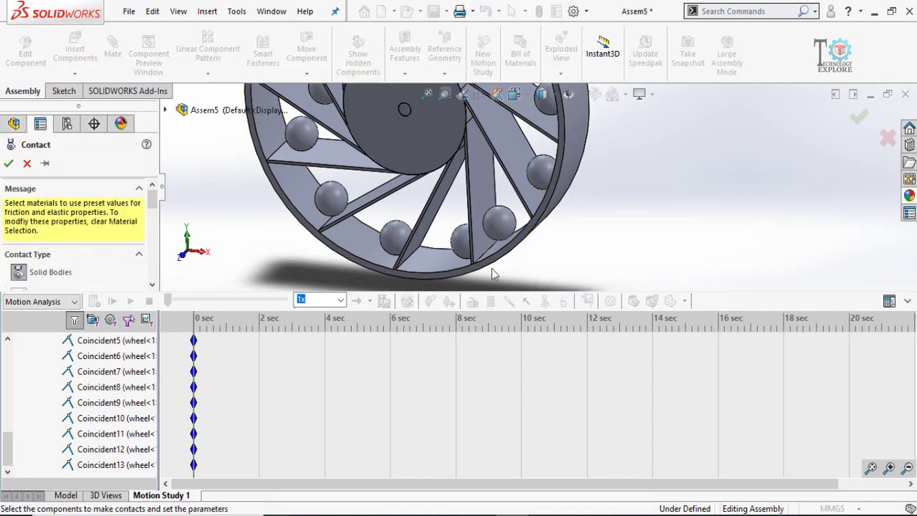
pyautogui.click(496, 230)
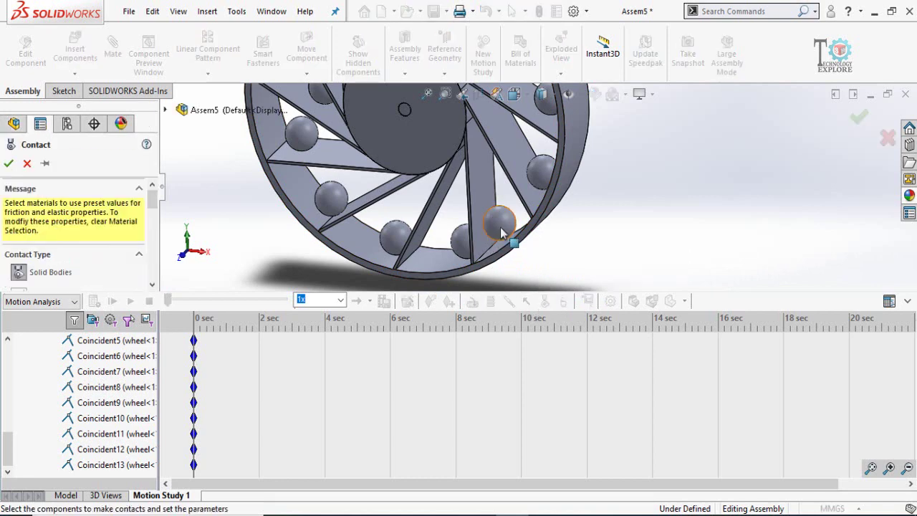
pyautogui.click(476, 261)
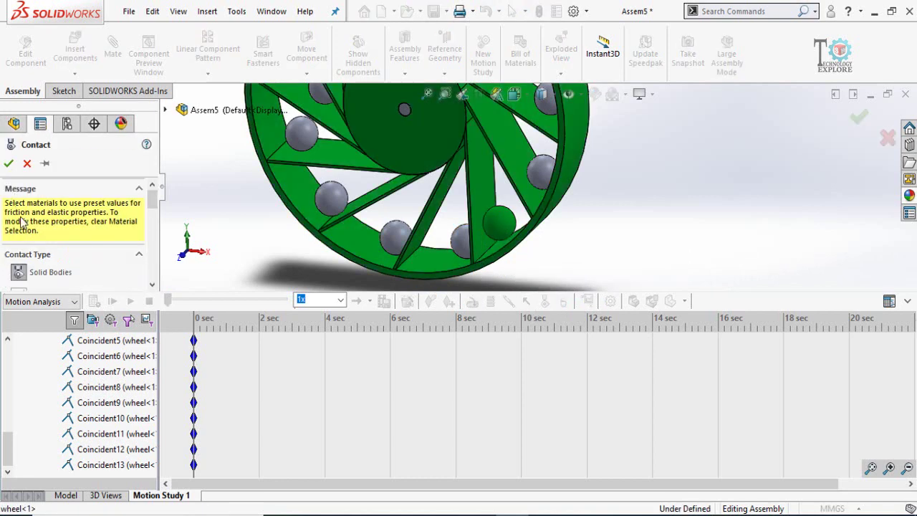
# - Examine the material presets offered for the contact between ball<2> and the wheel, leaving Acrylic for both
pyautogui.scroll(-1, 10, 212)
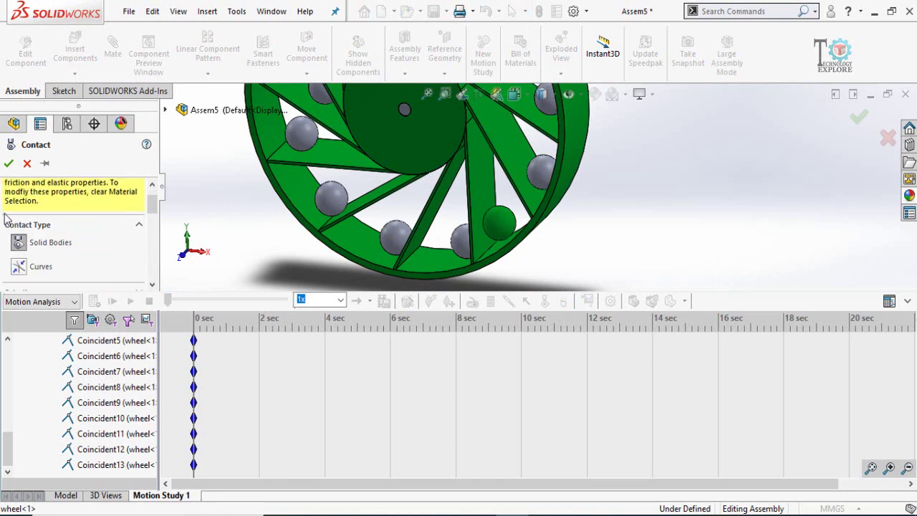
pyautogui.scroll(-1, 7, 219)
pyautogui.scroll(-1, 9, 223)
pyautogui.scroll(-1, 10, 228)
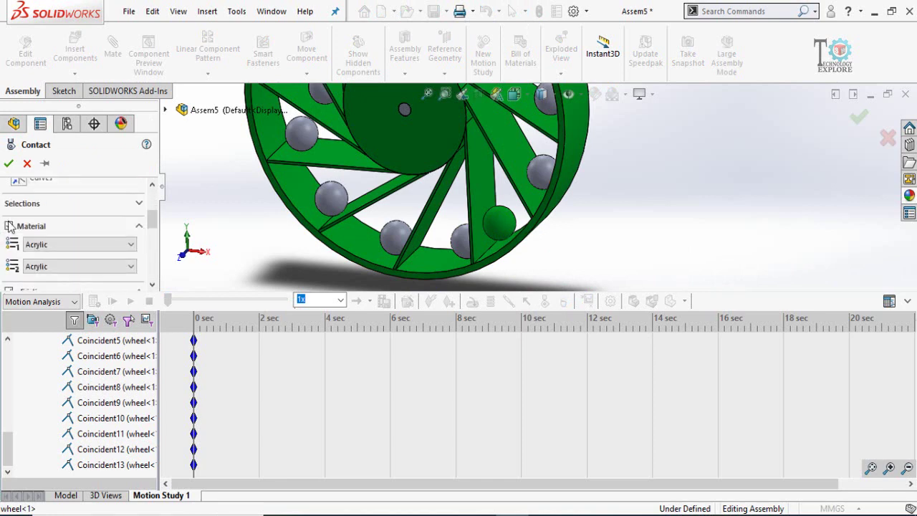
pyautogui.scroll(-1, 6, 238)
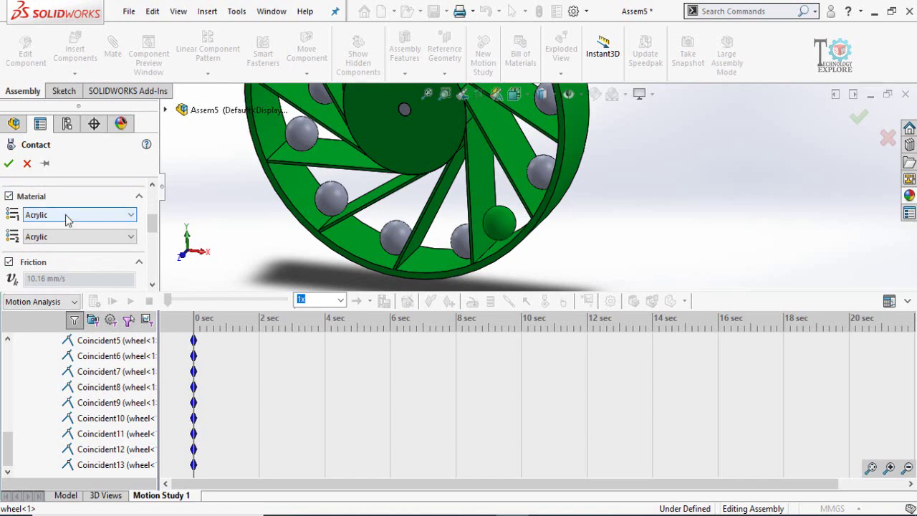
pyautogui.click(68, 215)
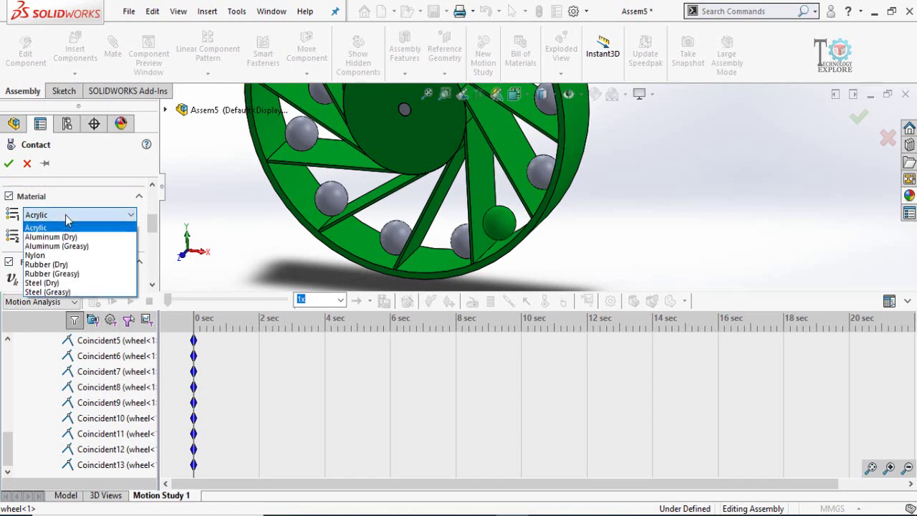
pyautogui.click(65, 214)
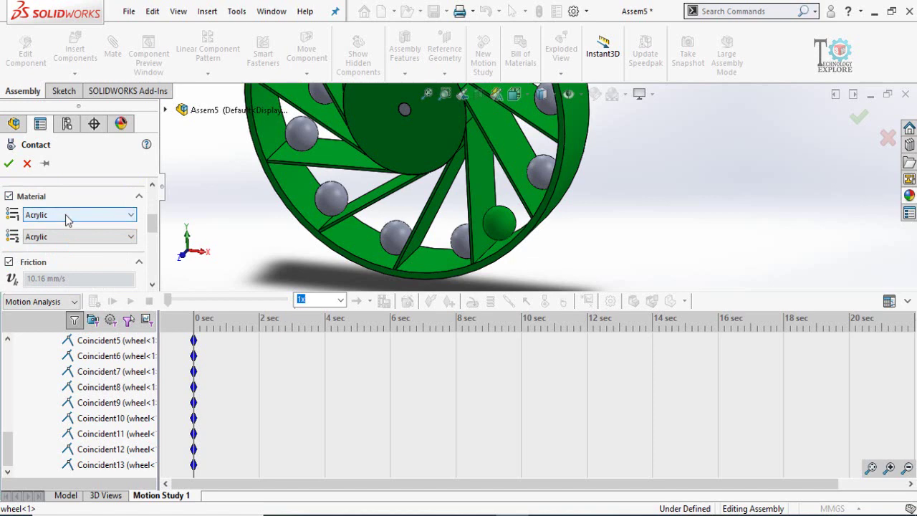
# - Review the contact's friction and elastic properties with Acrylic for both materials and Impact, and accept the contact
pyautogui.scroll(-1, 12, 247)
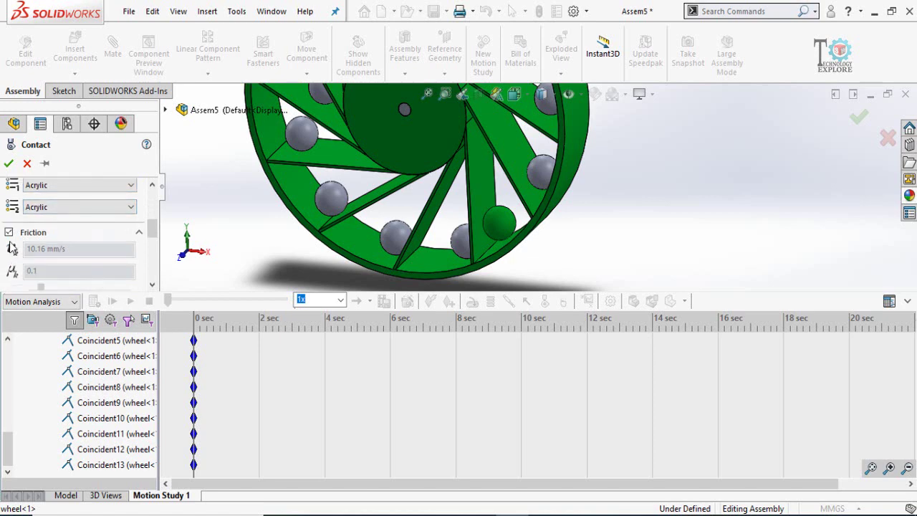
pyautogui.scroll(-1, 12, 247)
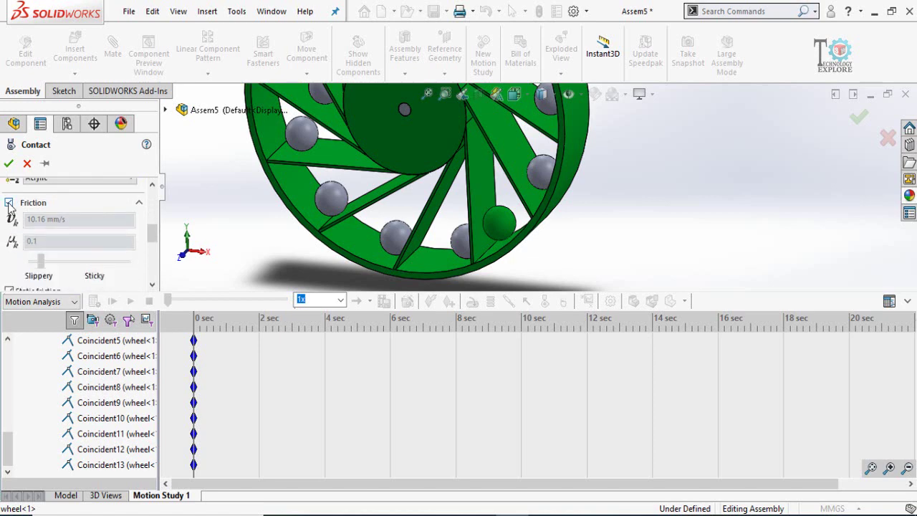
pyautogui.scroll(2, 32, 240)
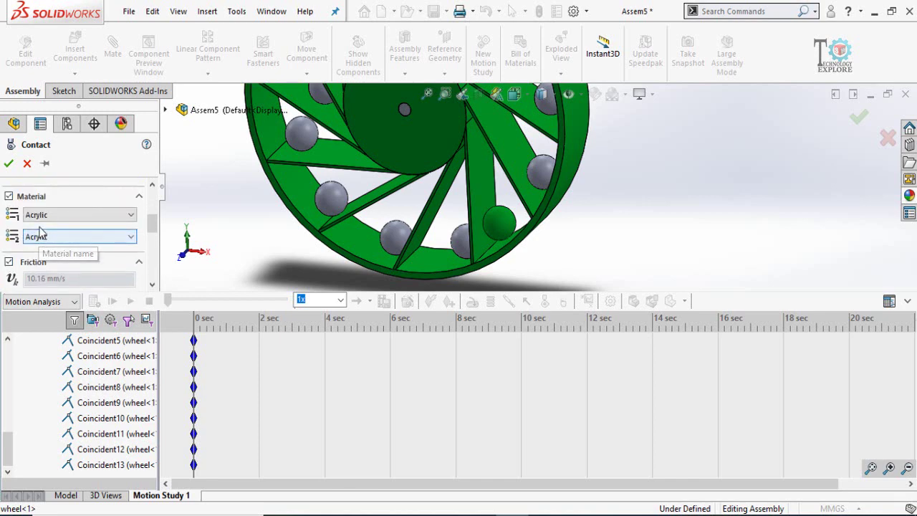
pyautogui.scroll(-1, 29, 249)
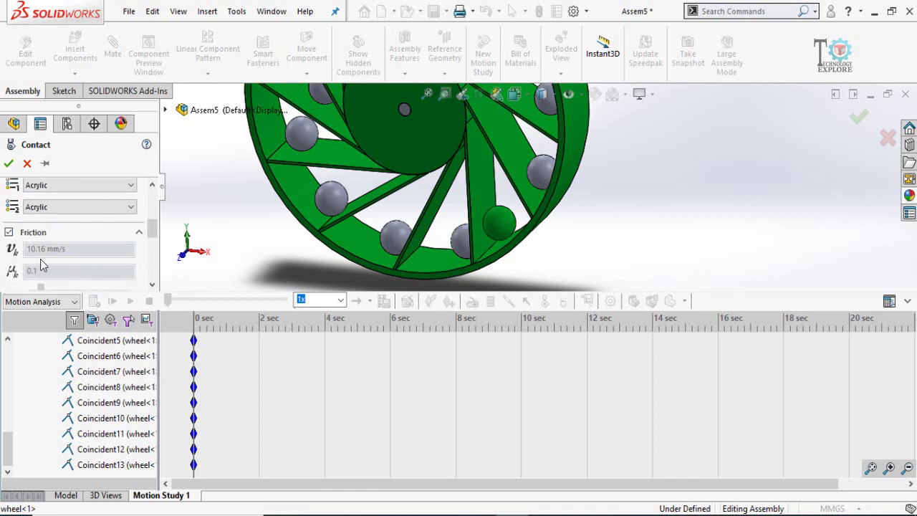
pyautogui.scroll(-2, 13, 256)
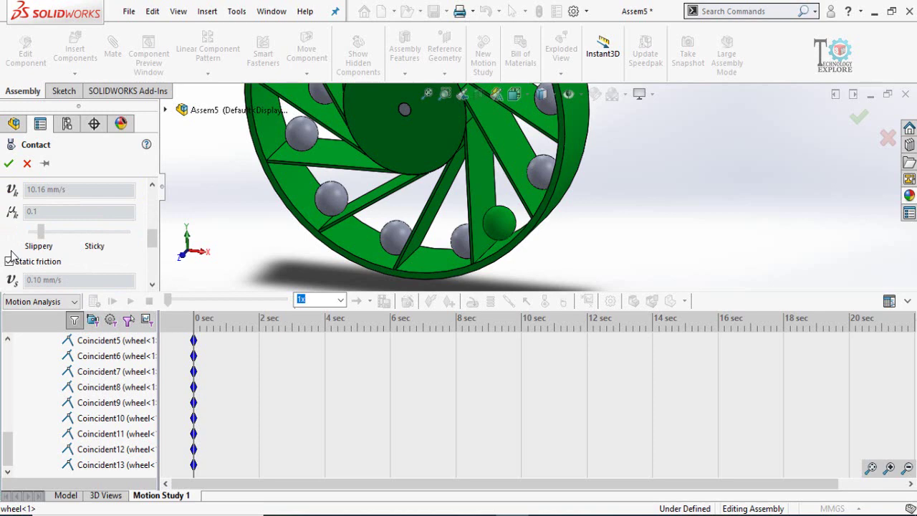
pyautogui.scroll(-4, 11, 257)
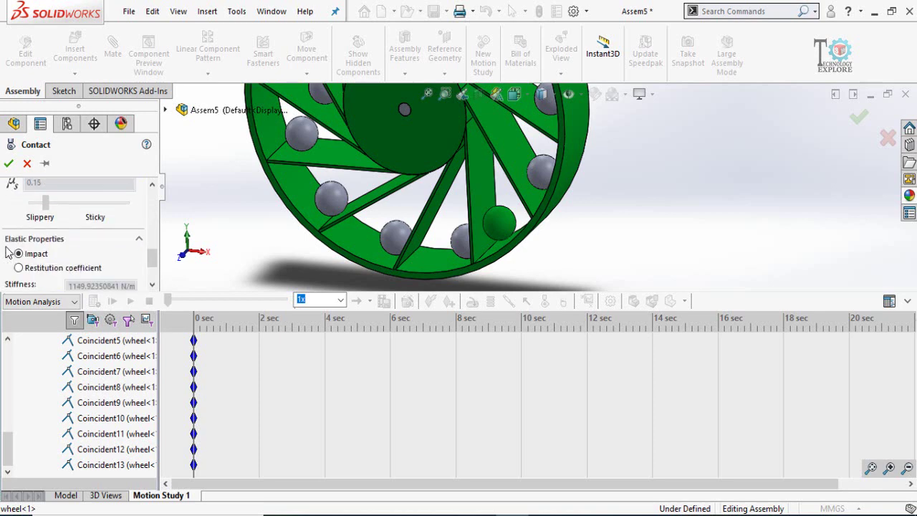
pyautogui.scroll(-1, 10, 252)
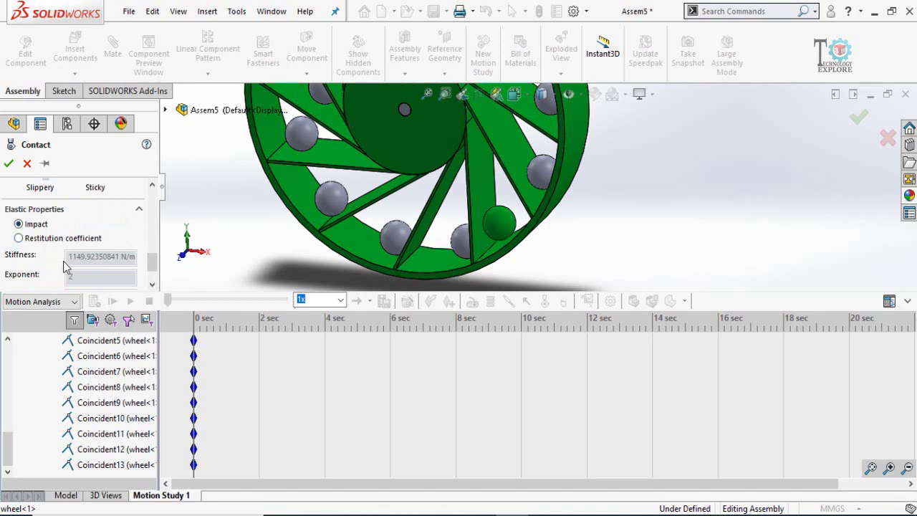
pyautogui.scroll(-1, 39, 264)
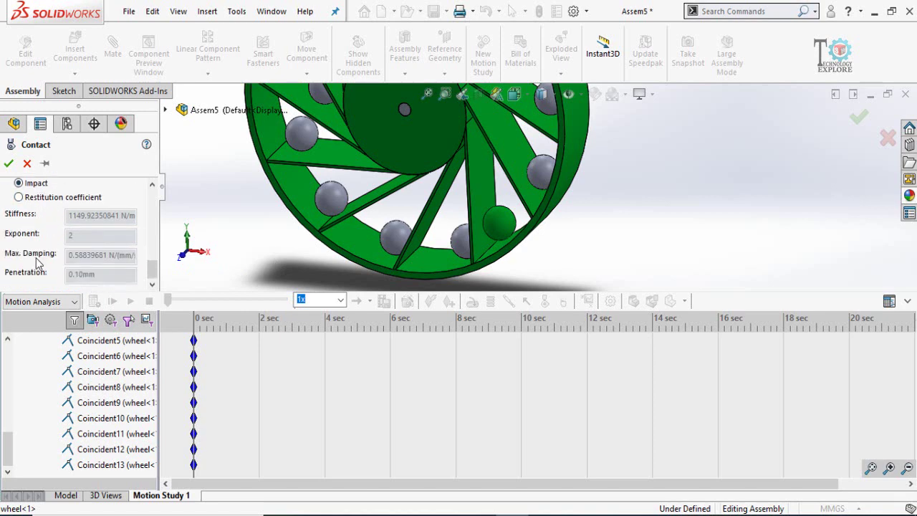
pyautogui.click(8, 164)
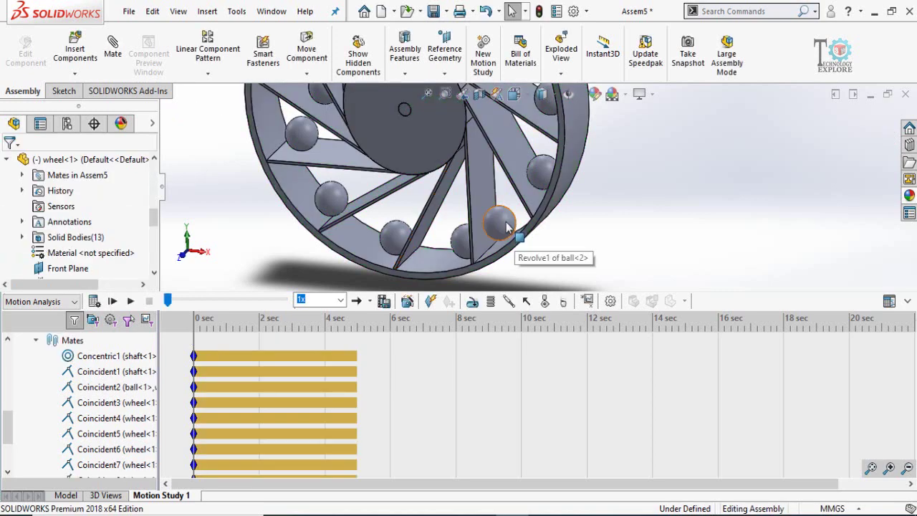
# - Extend the motion study to 12 seconds using the Concentric1 mate's key
pyautogui.scroll(1, 506, 227)
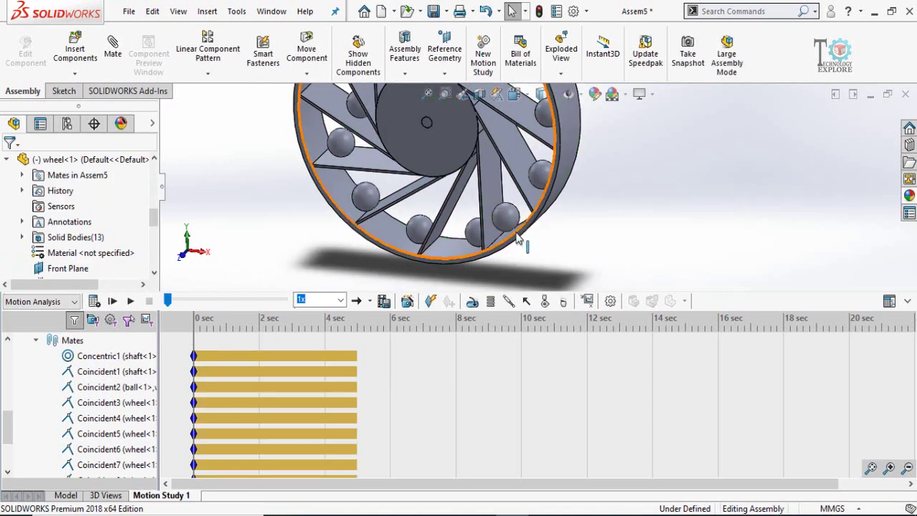
pyautogui.scroll(1, 552, 203)
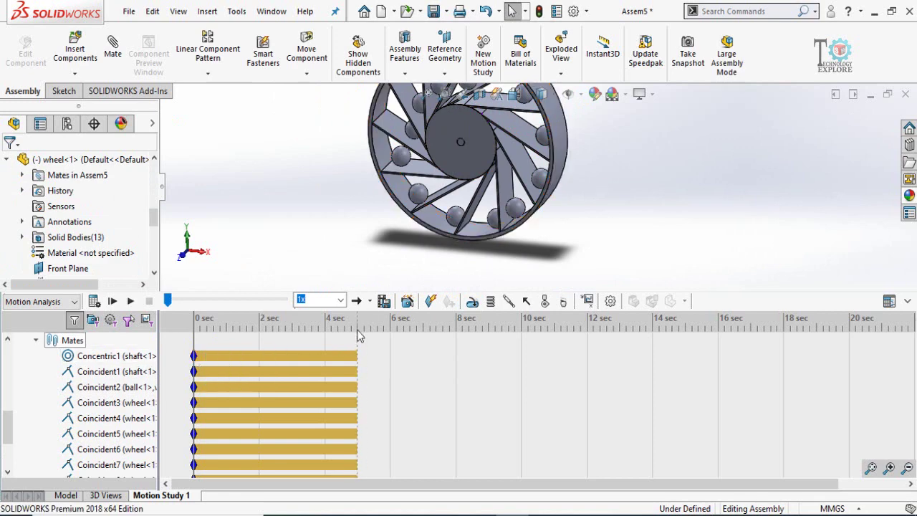
pyautogui.moveTo(358, 330); pyautogui.dragTo(356, 331)
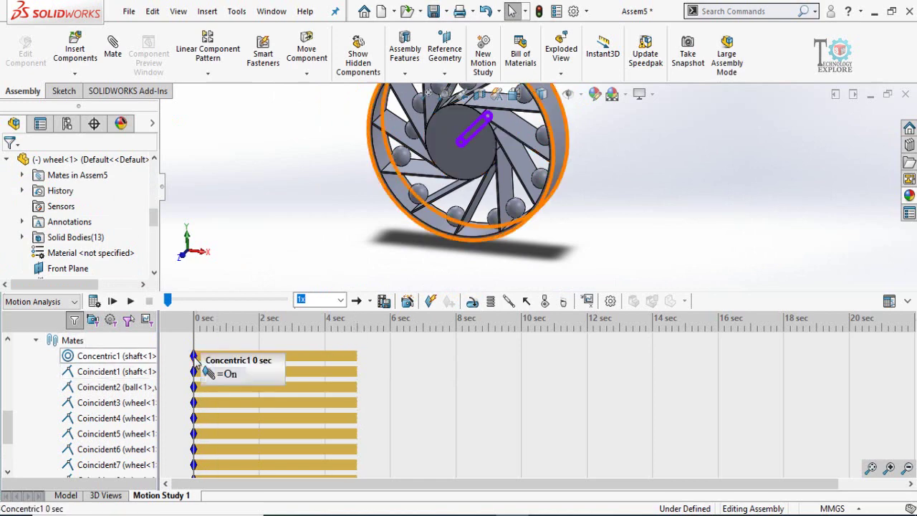
pyautogui.moveTo(197, 362); pyautogui.dragTo(589, 367)
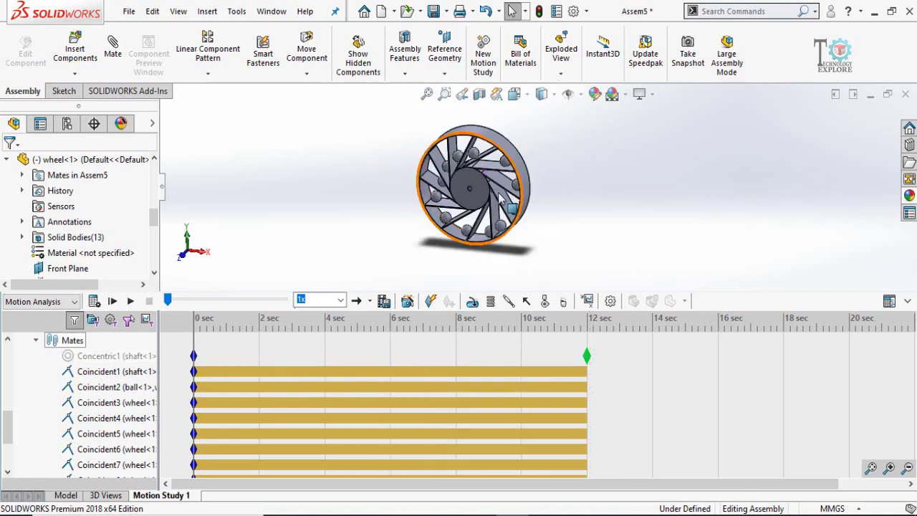
# - Check which ball Solid Body Contact1 uses and make ball<2> transparent to mark it as done
pyautogui.scroll(-5, 536, 261)
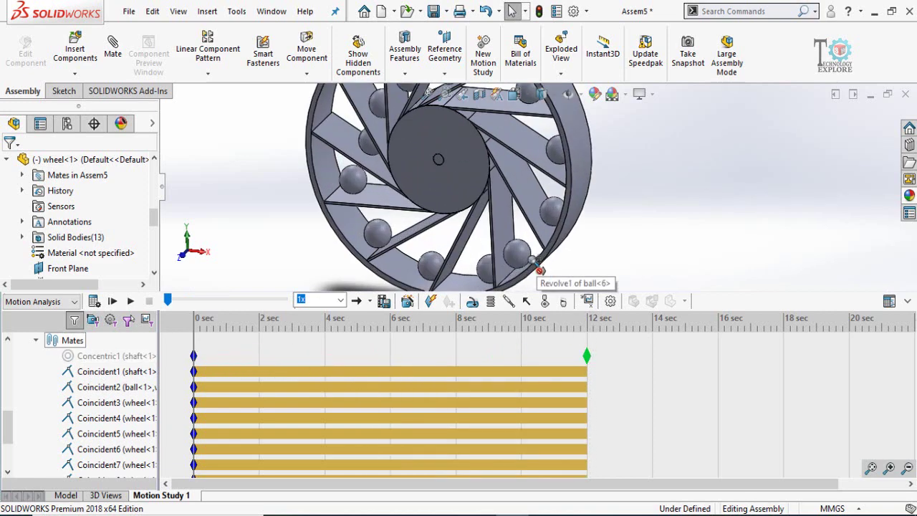
pyautogui.scroll(6, 72, 382)
pyautogui.click(78, 387)
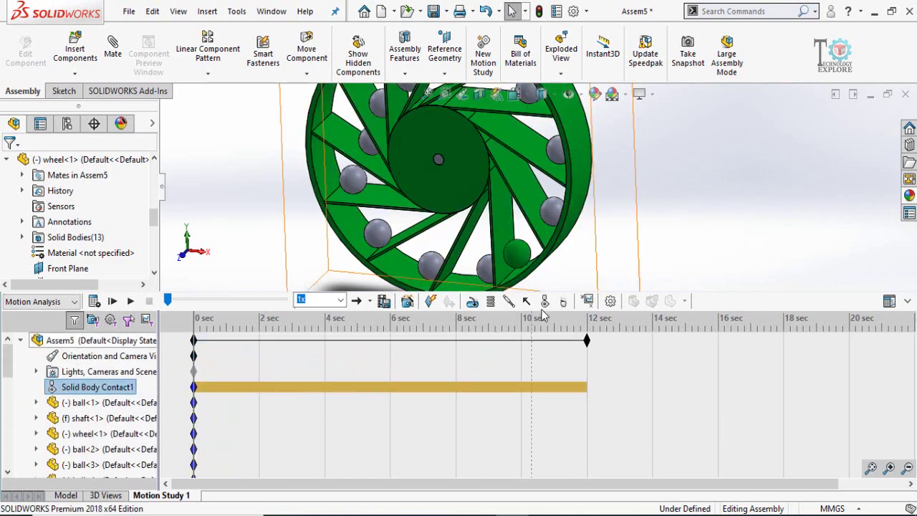
pyautogui.scroll(-2, 573, 189)
pyautogui.scroll(4, 573, 201)
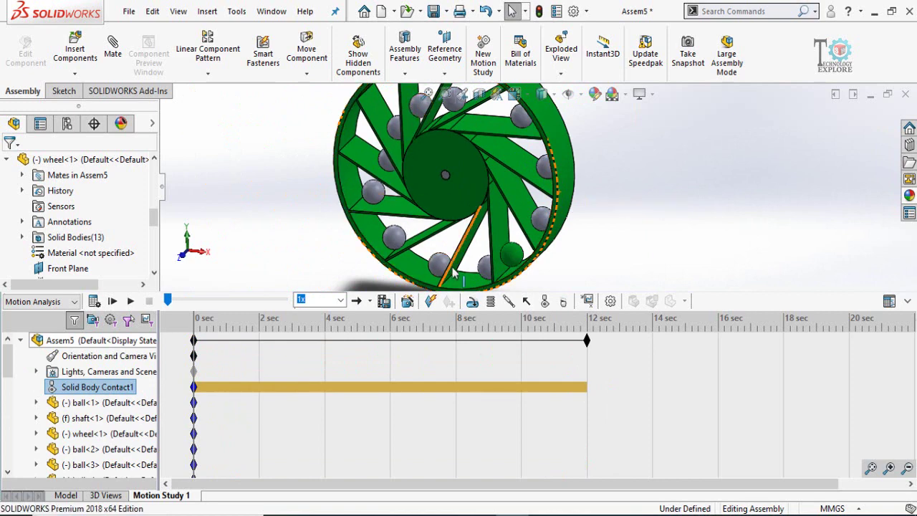
pyautogui.click(645, 244)
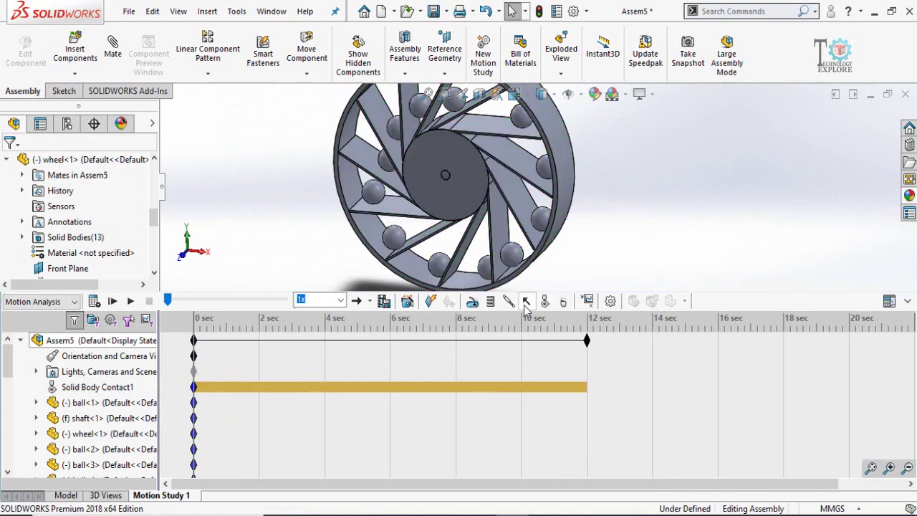
pyautogui.click(513, 254)
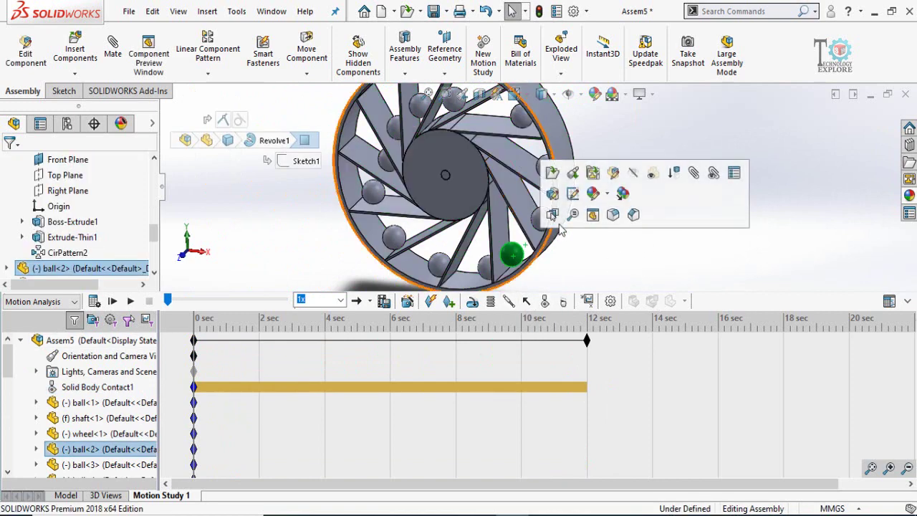
pyautogui.click(652, 179)
pyautogui.click(635, 244)
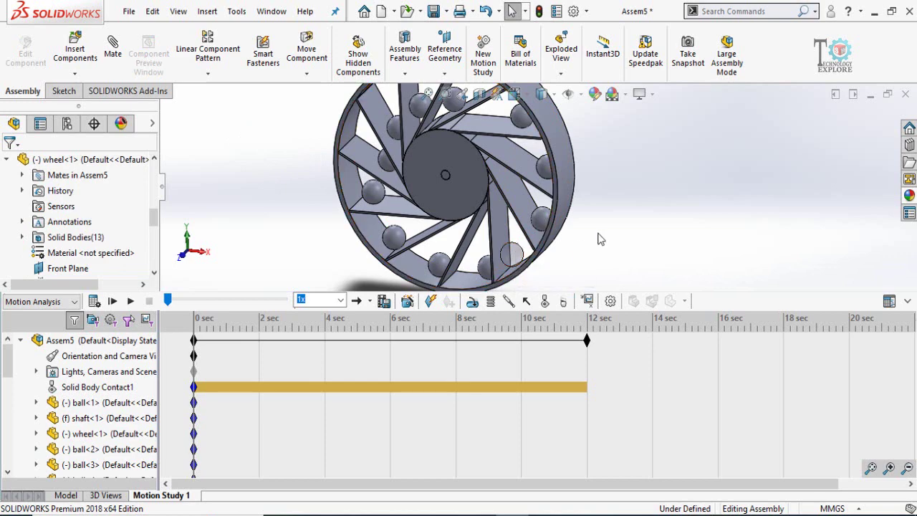
# - Add separate solid-body contacts between the wheel and ball<3>, and between the wheel and the next ball counterclockwise
pyautogui.click(545, 301)
pyautogui.click(541, 218)
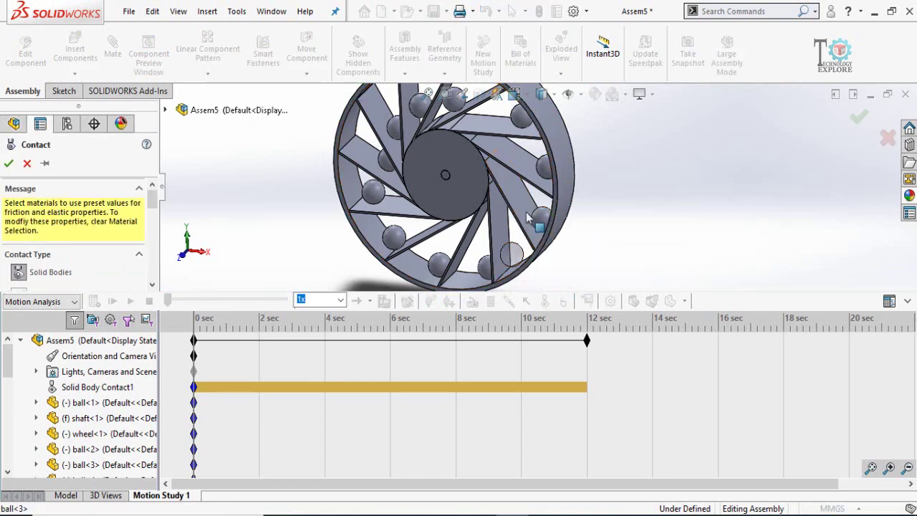
pyautogui.click(532, 222)
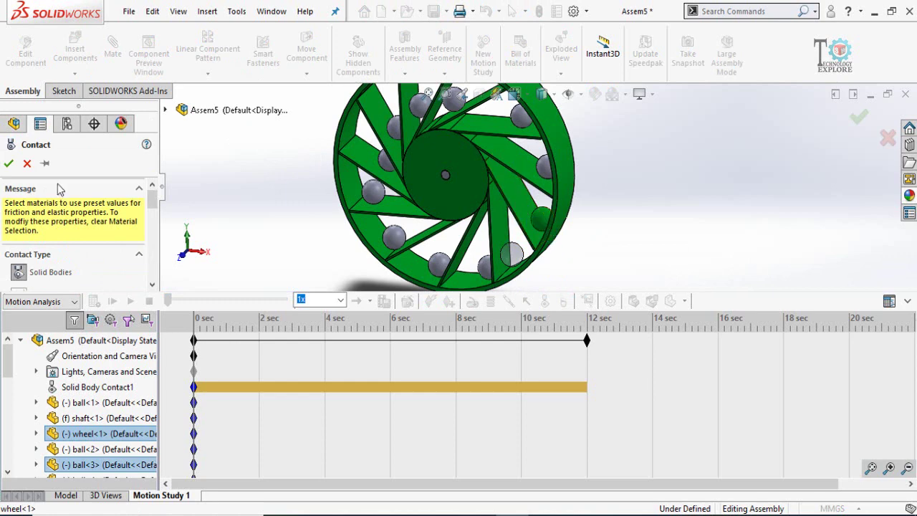
pyautogui.click(8, 164)
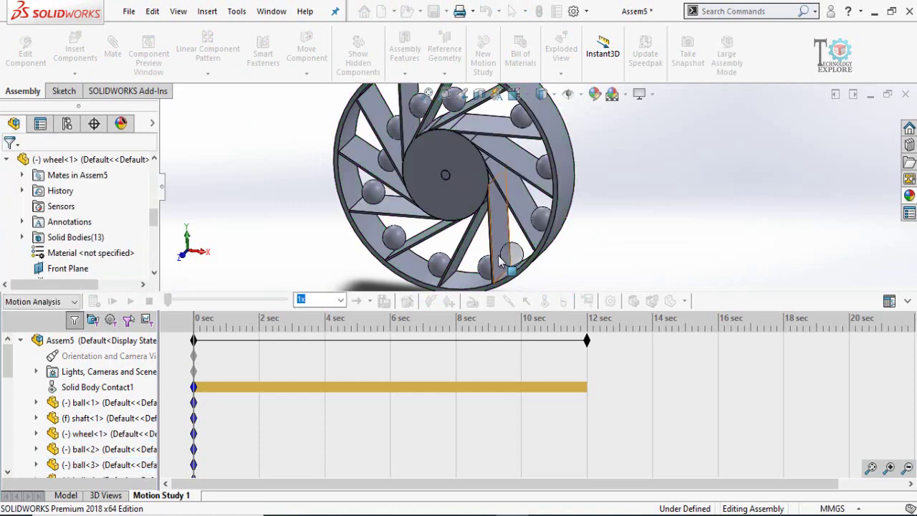
pyautogui.click(545, 301)
pyautogui.click(556, 187)
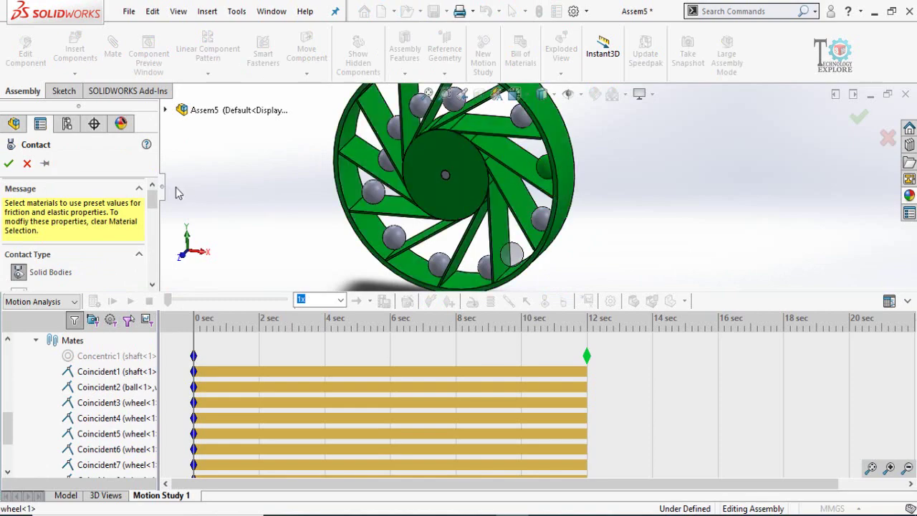
pyautogui.click(7, 163)
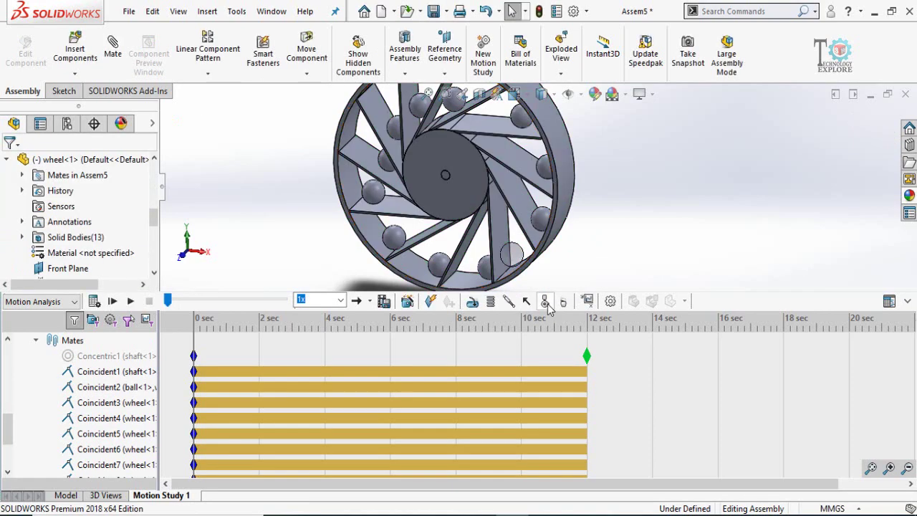
# - Add separate solid-body contacts between the wheel and the upper-right ball and the ball just above the hub
pyautogui.click(546, 301)
pyautogui.click(519, 122)
pyautogui.click(8, 164)
pyautogui.click(546, 301)
pyautogui.scroll(-1, 459, 118)
pyautogui.click(493, 149)
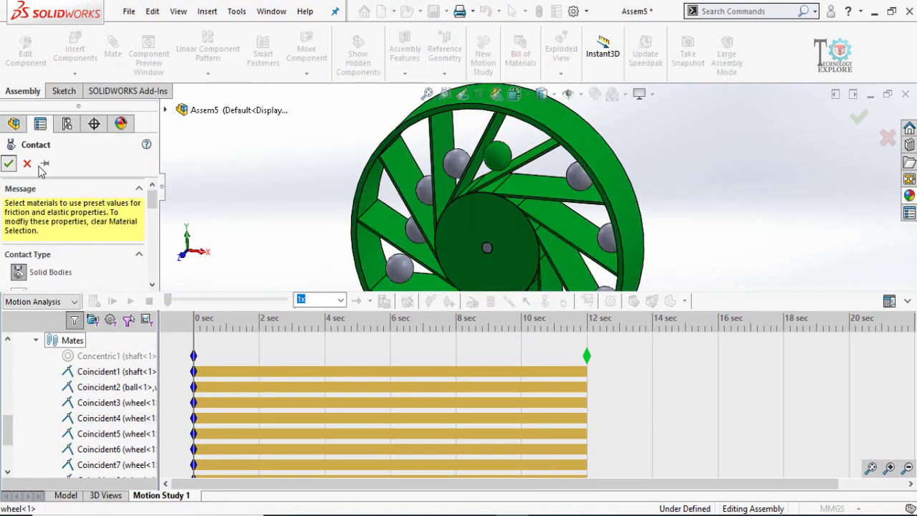
pyautogui.click(8, 164)
# - Add separate solid-body contacts between the wheel and the next two balls counterclockwise from the one above the hub
pyautogui.click(546, 301)
pyautogui.click(456, 164)
pyautogui.click(455, 212)
pyautogui.click(8, 164)
pyautogui.click(545, 302)
pyautogui.click(427, 192)
pyautogui.click(429, 281)
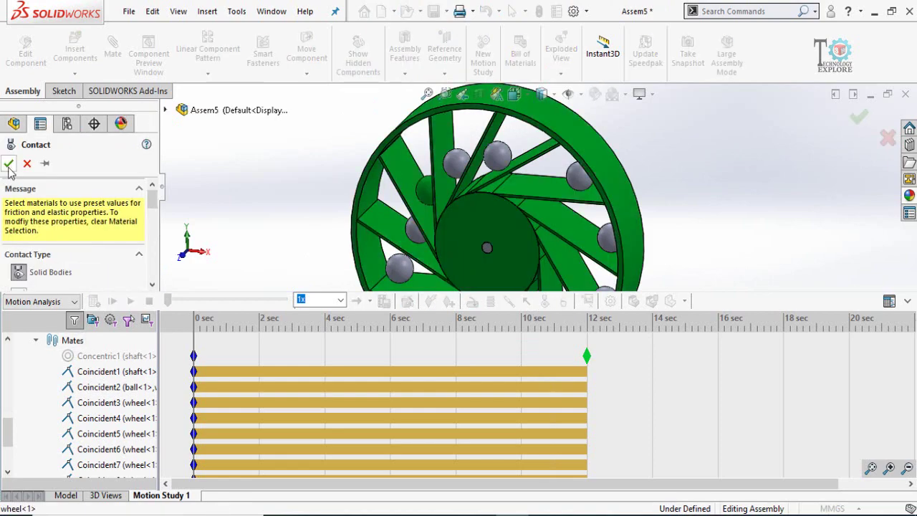
pyautogui.click(8, 164)
pyautogui.click(546, 302)
pyautogui.press('Escape')
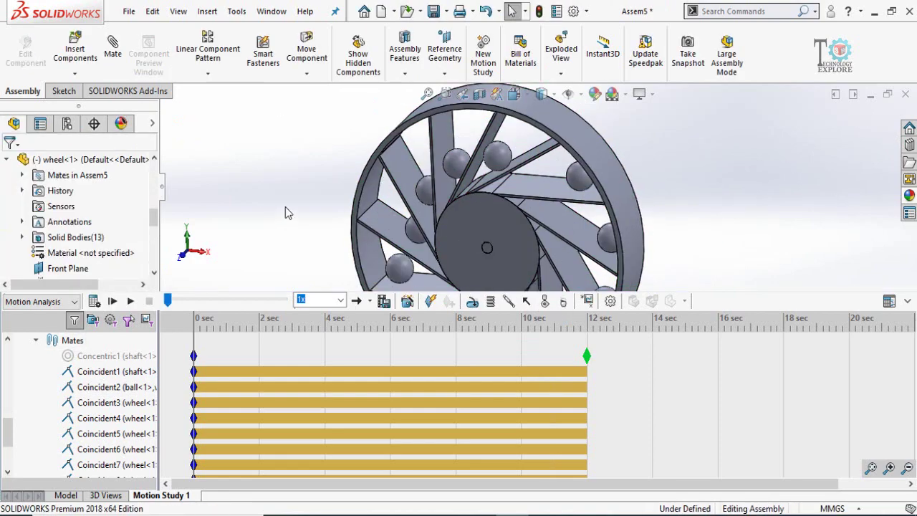
# - Define solid-body contacts with the wheel for ball<9> and for the ball just above it
pyautogui.click(546, 303)
pyautogui.click(427, 192)
pyautogui.click(405, 188)
pyautogui.click(9, 164)
pyautogui.click(546, 302)
pyautogui.click(416, 229)
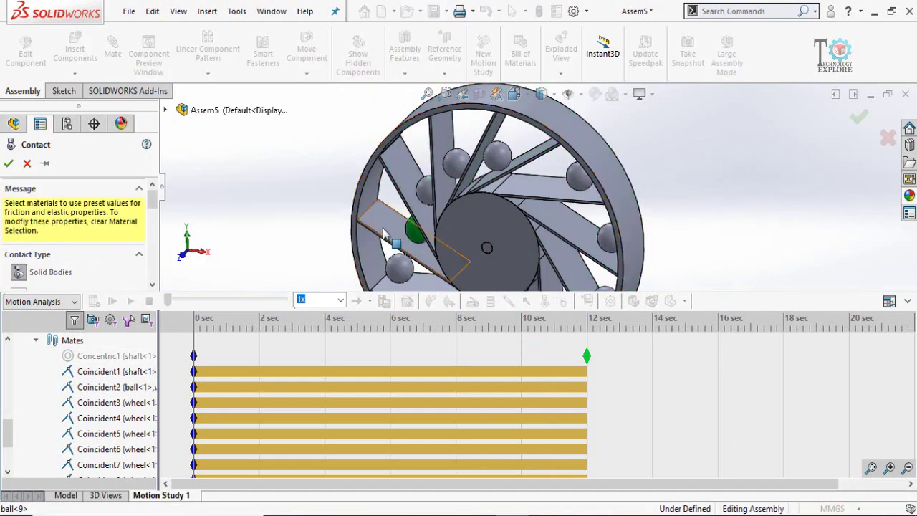
pyautogui.click(389, 236)
pyautogui.click(9, 164)
# - Add separate solid-body contacts between the wheel and the two balls following ball<9> counterclockwise
pyautogui.click(546, 302)
pyautogui.click(400, 269)
pyautogui.click(374, 276)
pyautogui.click(9, 164)
pyautogui.scroll(3, 463, 179)
pyautogui.scroll(-3, 467, 260)
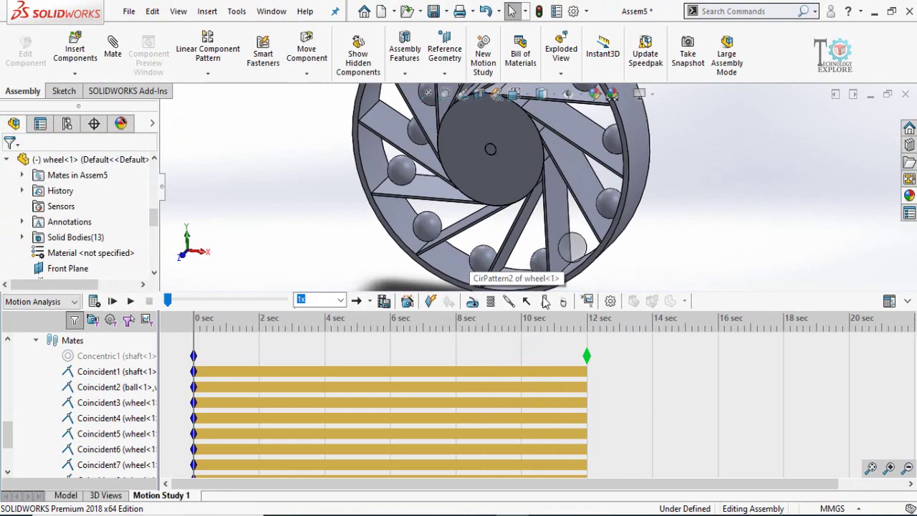
pyautogui.click(545, 301)
pyautogui.click(427, 226)
pyautogui.click(461, 228)
pyautogui.press('Return')
# - Add separate solid-body contacts between the wheel and the two balls at the bottom of the rim
pyautogui.click(545, 302)
pyautogui.click(483, 260)
pyautogui.click(545, 302)
pyautogui.click(541, 264)
pyautogui.click(523, 281)
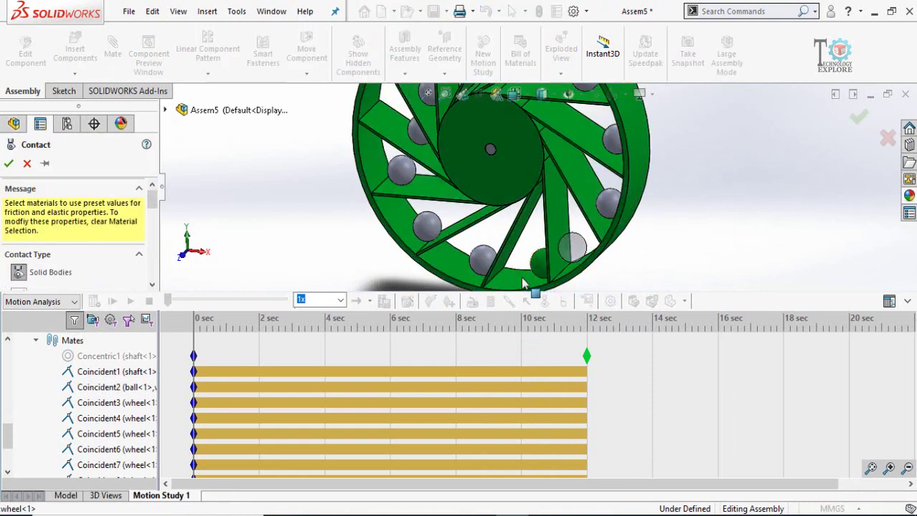
pyautogui.press('Return')
pyautogui.click(545, 302)
pyautogui.press('f')
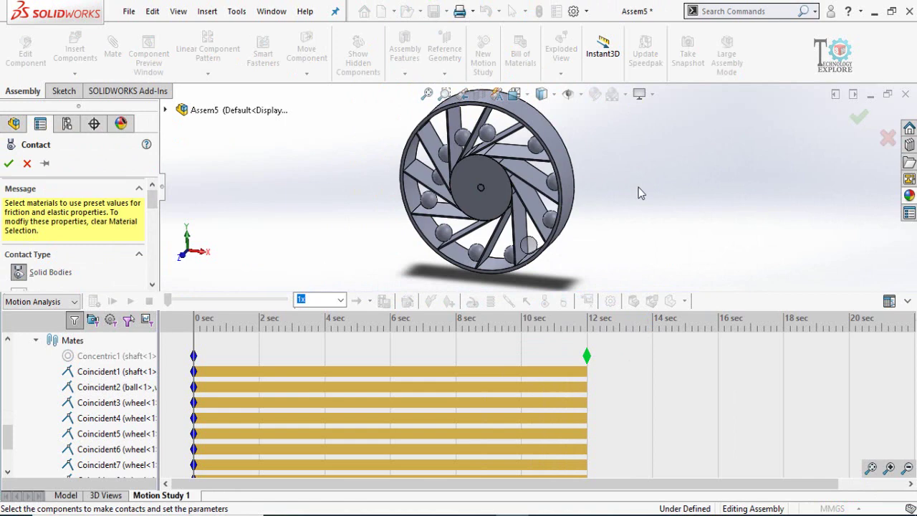
pyautogui.press('Return')
# - Turn off transparency for the translucent ball near the wheel's lower right
pyautogui.click(545, 271)
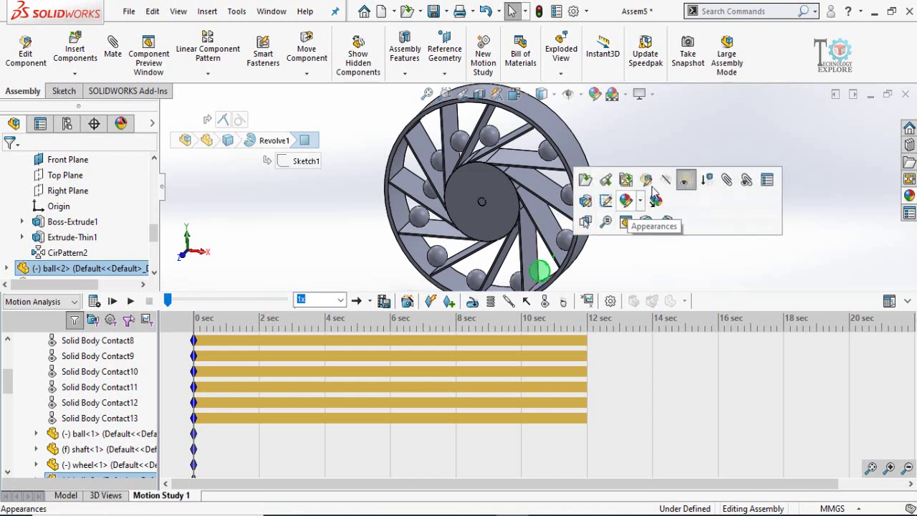
pyautogui.click(687, 181)
pyautogui.click(651, 245)
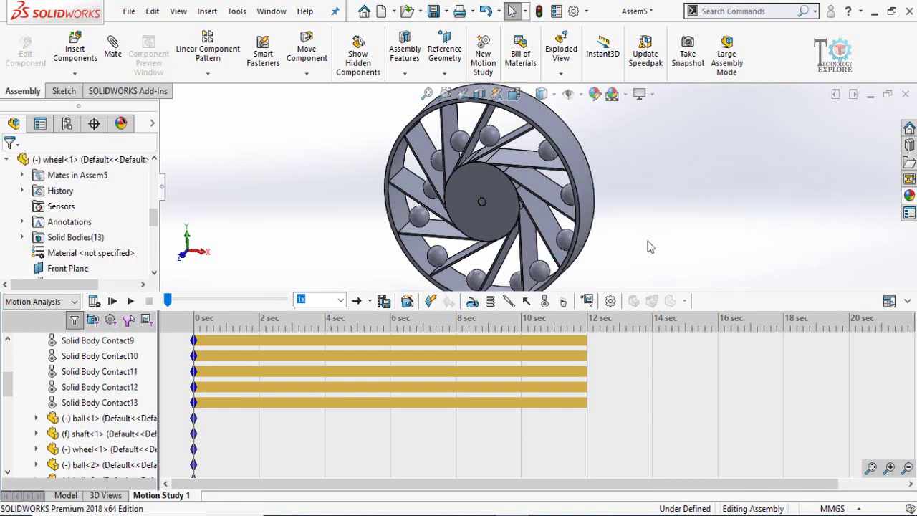
# - Add gravity of 9806.65 mm/s^2 acting downward along the Y axis to the motion study
pyautogui.moveTo(501, 244); pyautogui.dragTo(532, 285, button='middle')
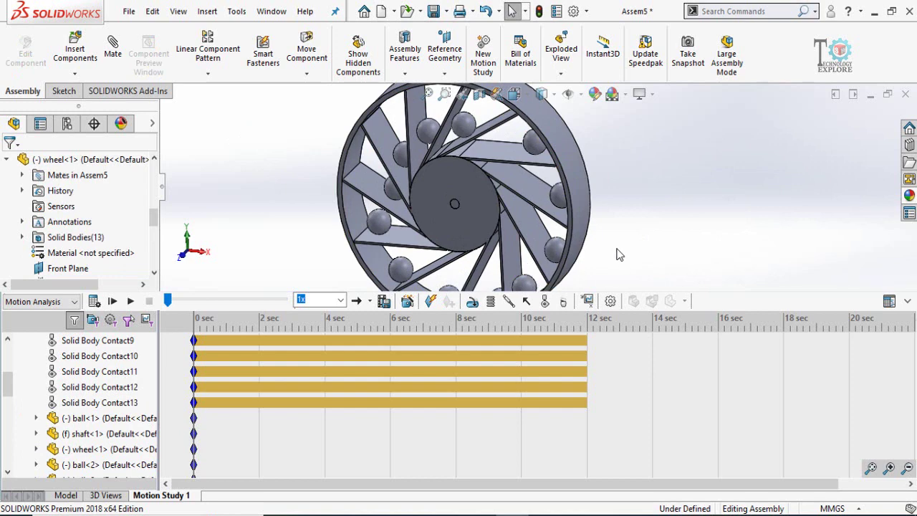
pyautogui.scroll(3, 595, 265)
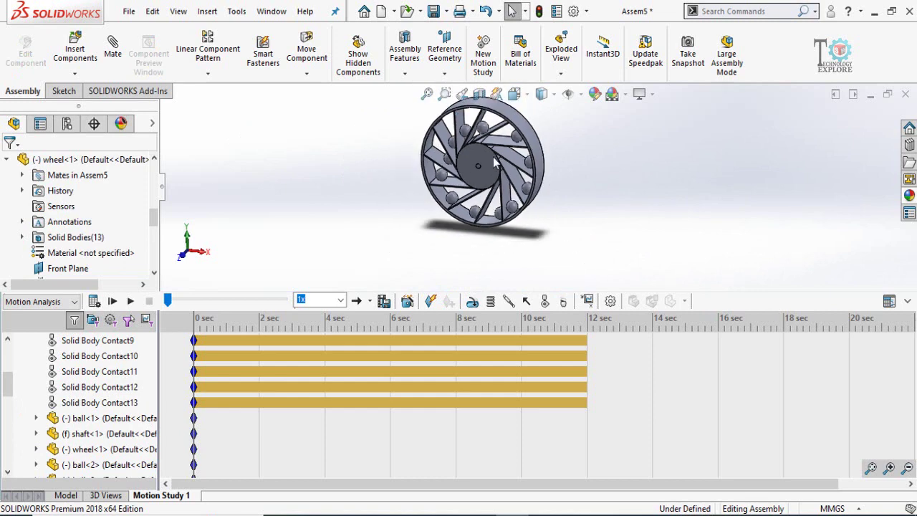
pyautogui.scroll(-2, 545, 237)
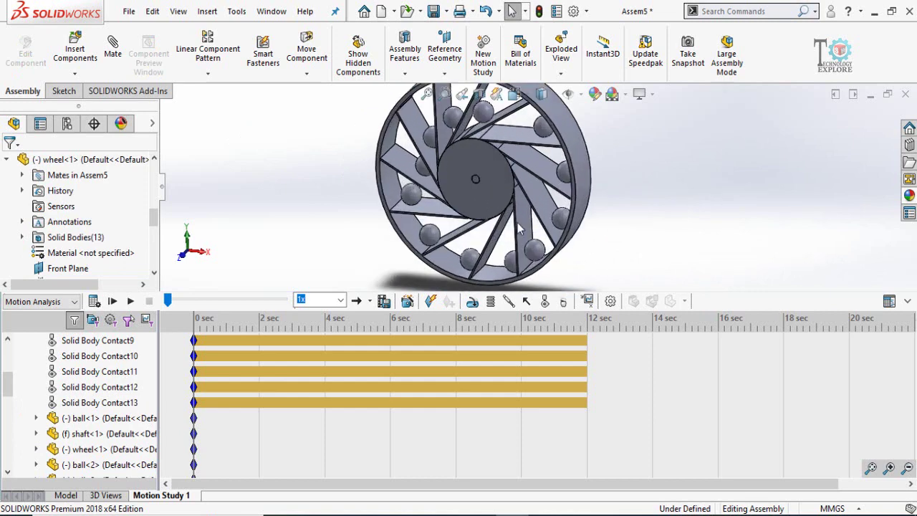
pyautogui.click(563, 302)
pyautogui.scroll(1, 574, 195)
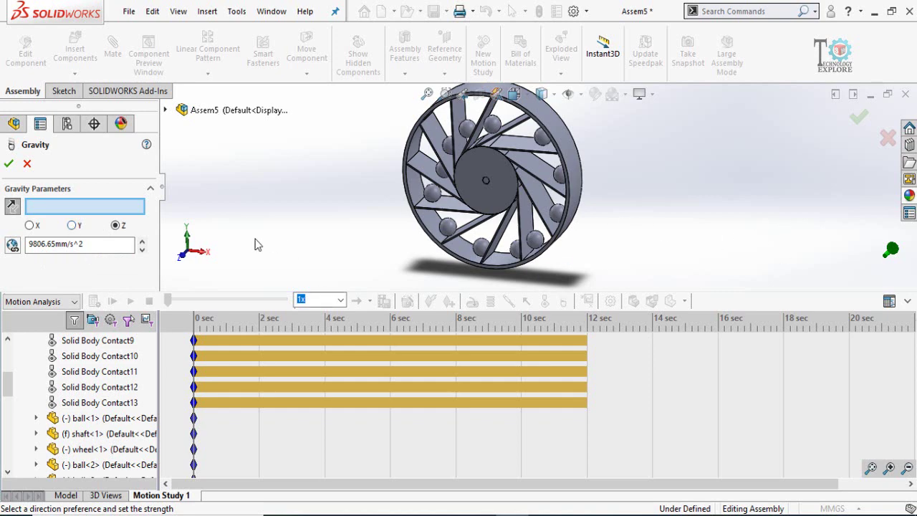
pyautogui.scroll(-2, 189, 240)
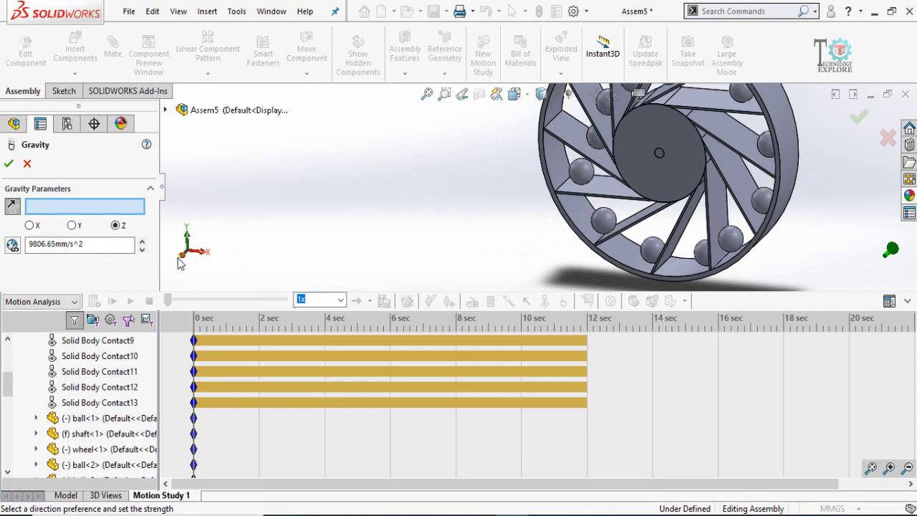
pyautogui.scroll(2, 573, 208)
pyautogui.scroll(-2, 695, 143)
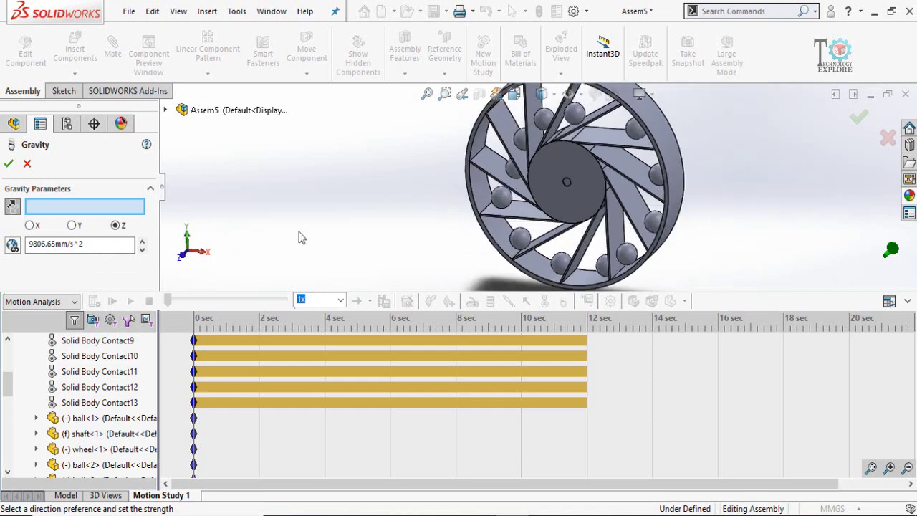
pyautogui.scroll(1, 493, 235)
pyautogui.scroll(-1, 716, 186)
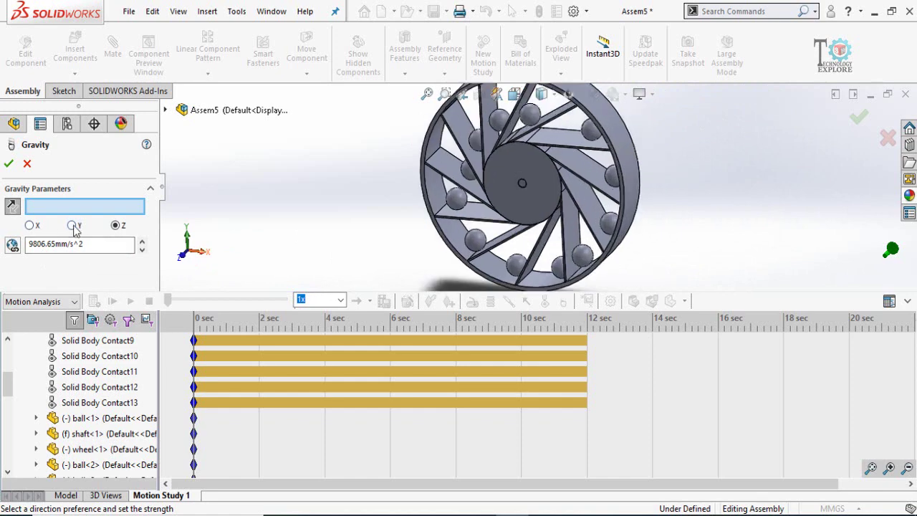
pyautogui.click(73, 225)
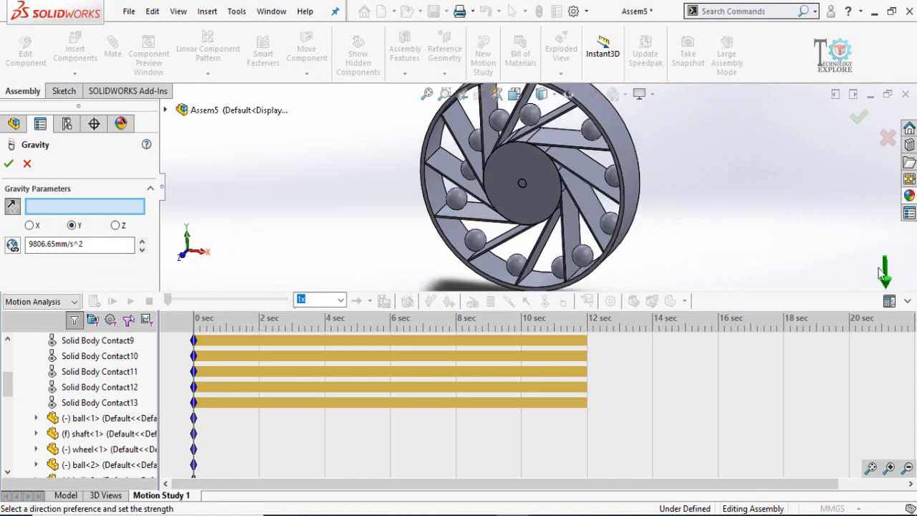
pyautogui.click(8, 164)
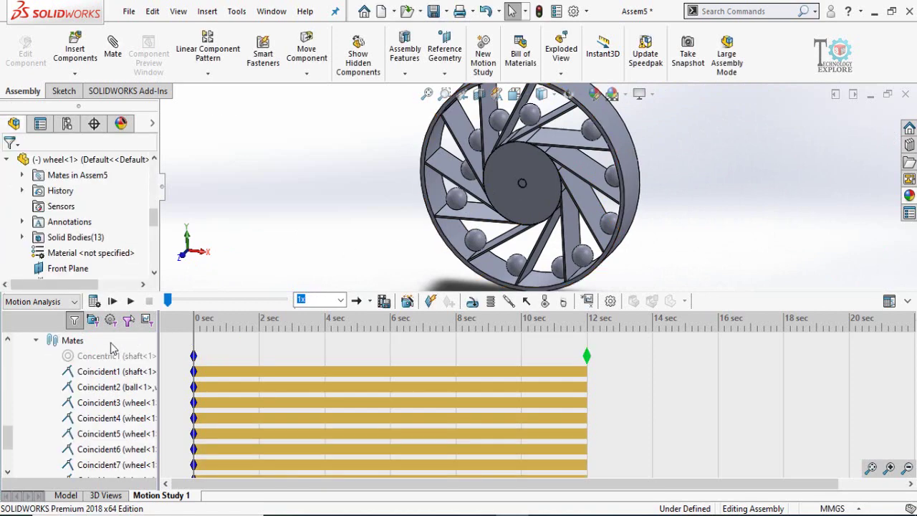
# - Unsuppress the concentric mate between the shaft and the wheel in the motion study
pyautogui.rightClick(72, 358)
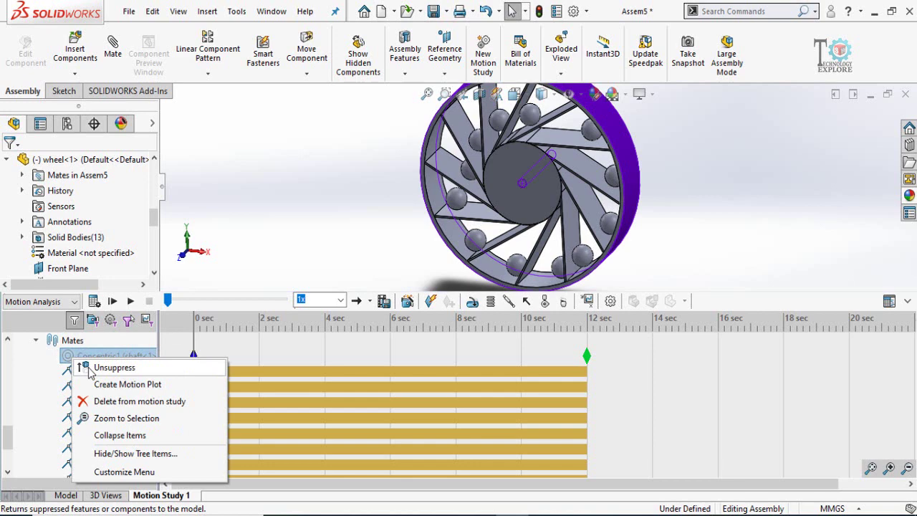
pyautogui.click(89, 369)
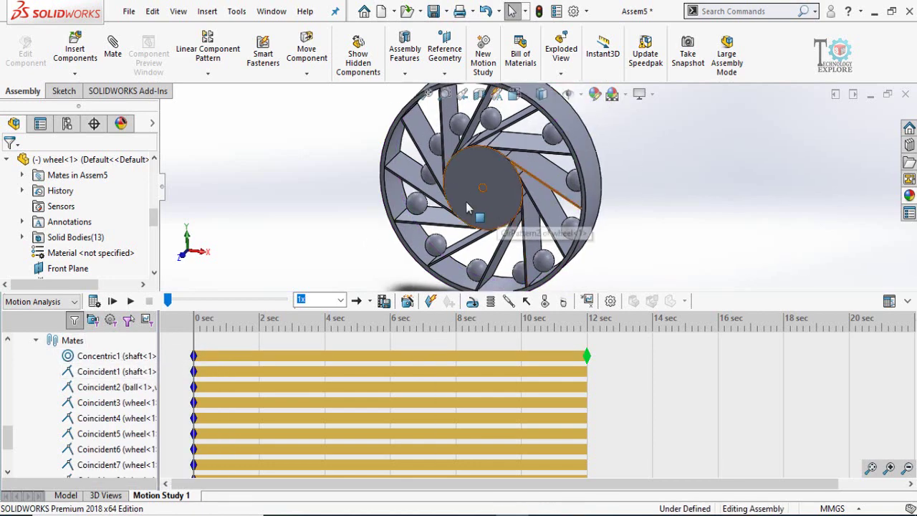
pyautogui.rightClick(479, 211)
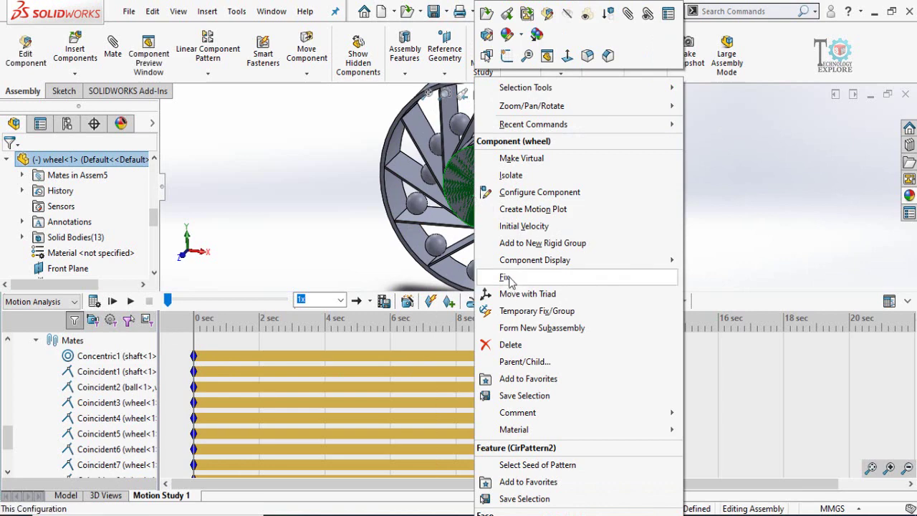
pyautogui.click(528, 283)
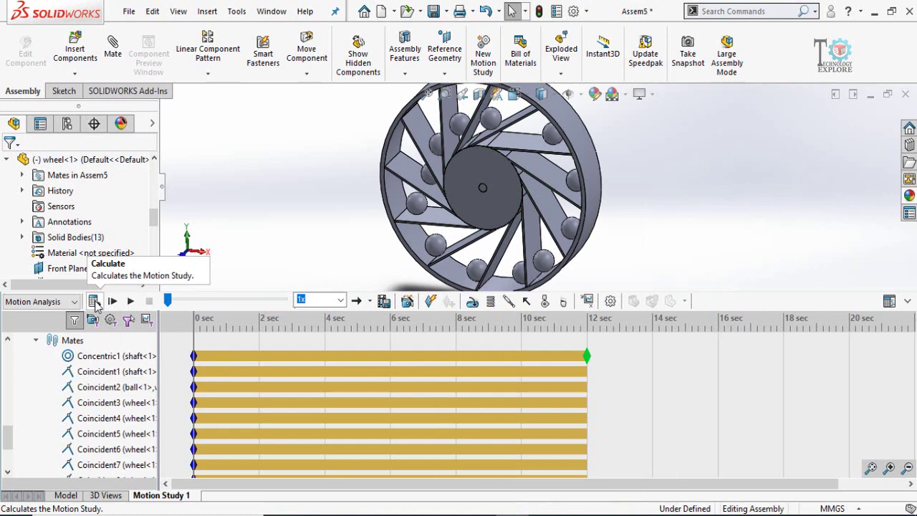
# - Calculate the motion study and play back the wheel's motion
pyautogui.click(94, 301)
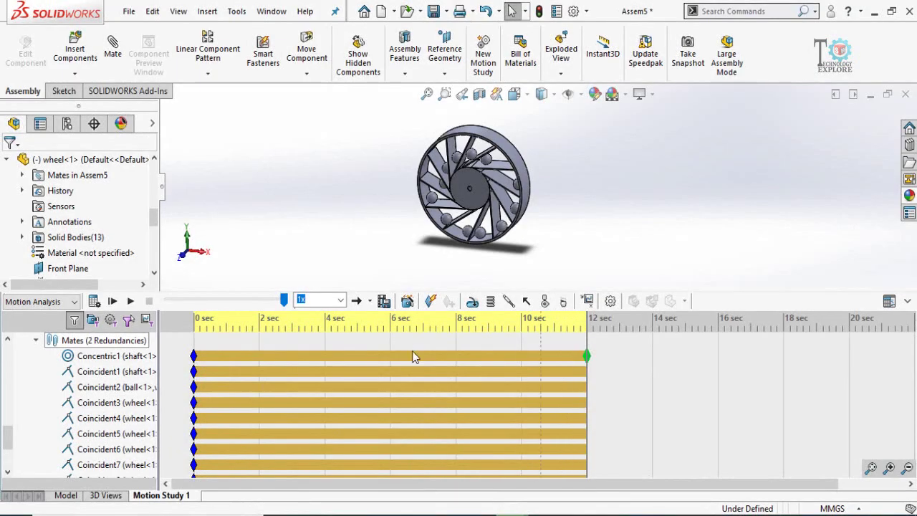
pyautogui.click(136, 302)
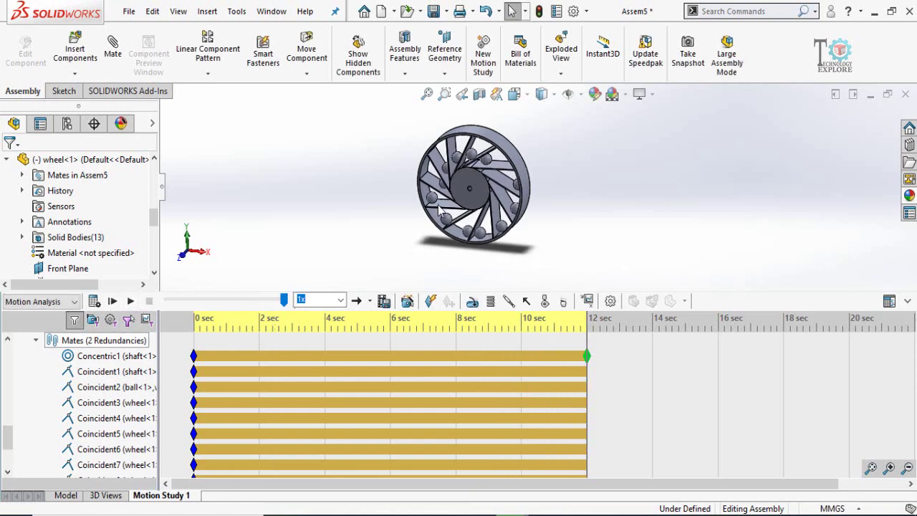
pyautogui.scroll(-2, 530, 227)
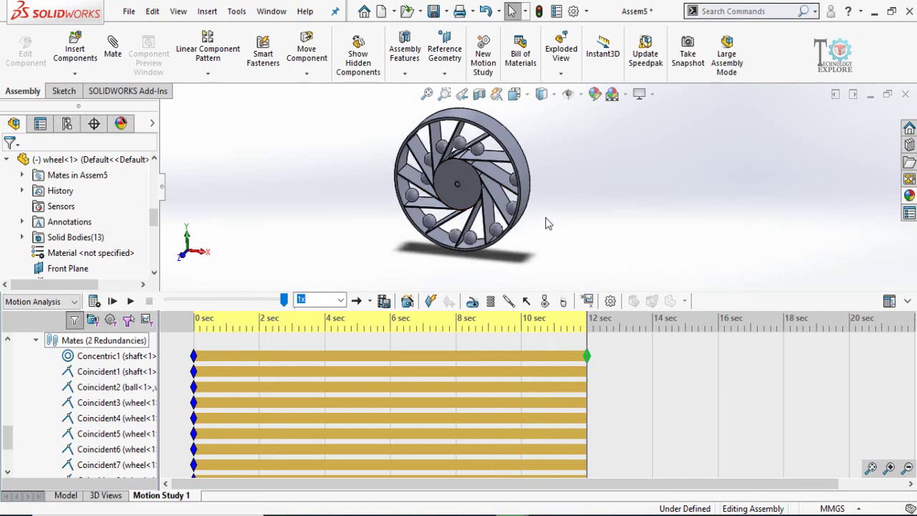
# - Define a rotary motor on the wheel's outer cylindrical rim face, turning clockwise in the front view
pyautogui.click(472, 302)
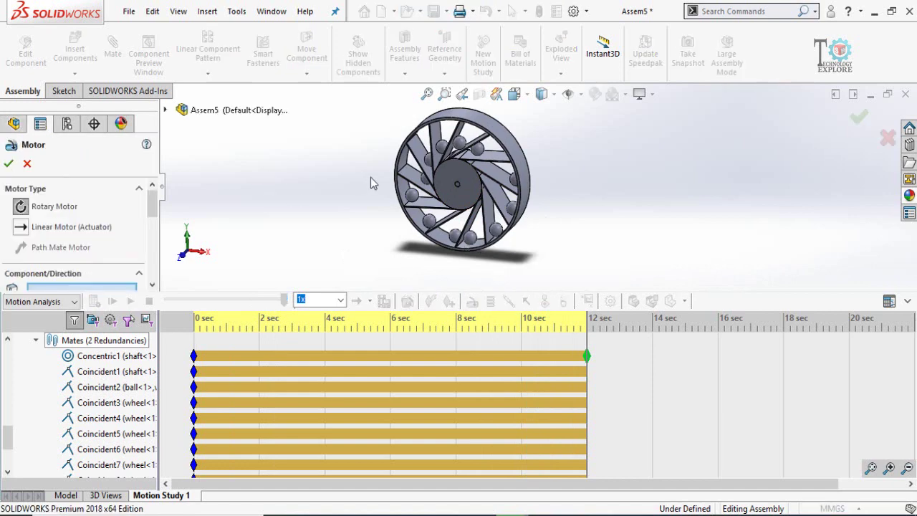
pyautogui.moveTo(370, 177); pyautogui.dragTo(465, 129, button='middle')
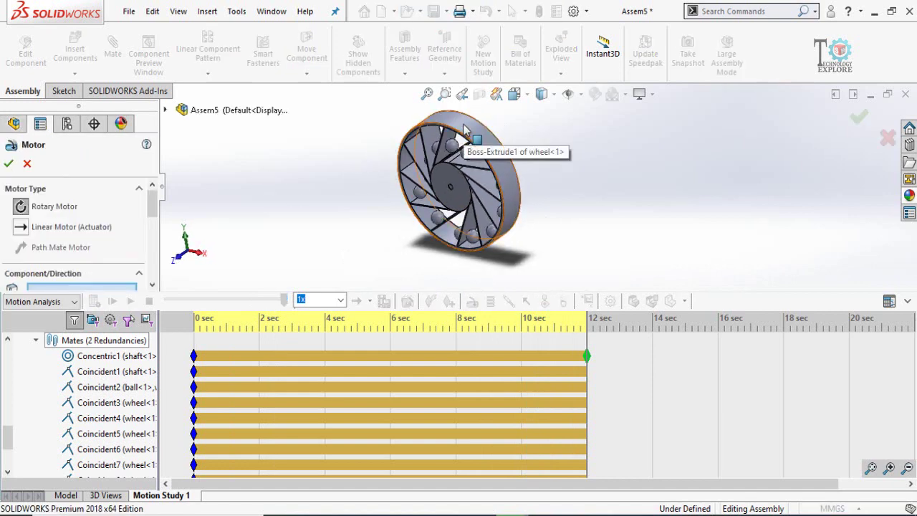
pyautogui.click(464, 131)
pyautogui.hotkey('ctrl', '1')
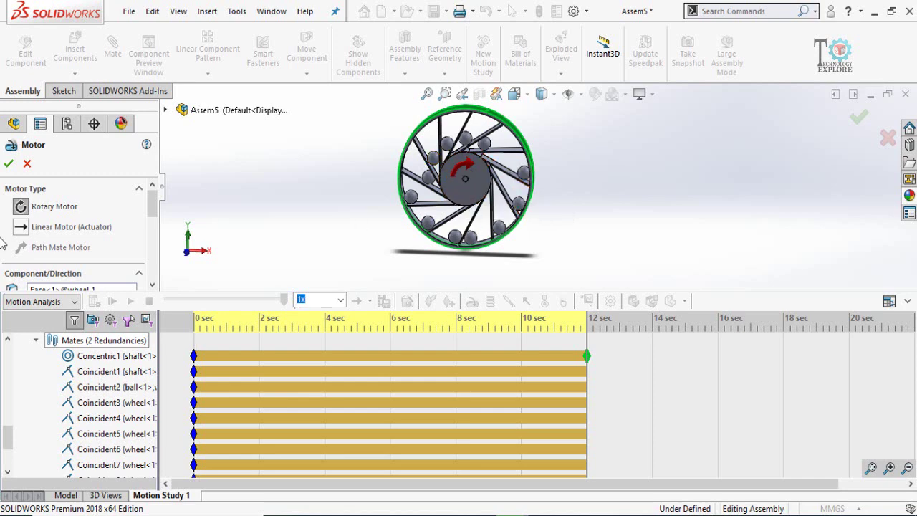
pyautogui.scroll(-1, 2, 243)
pyautogui.scroll(1, 2, 245)
pyautogui.scroll(-1, 2, 245)
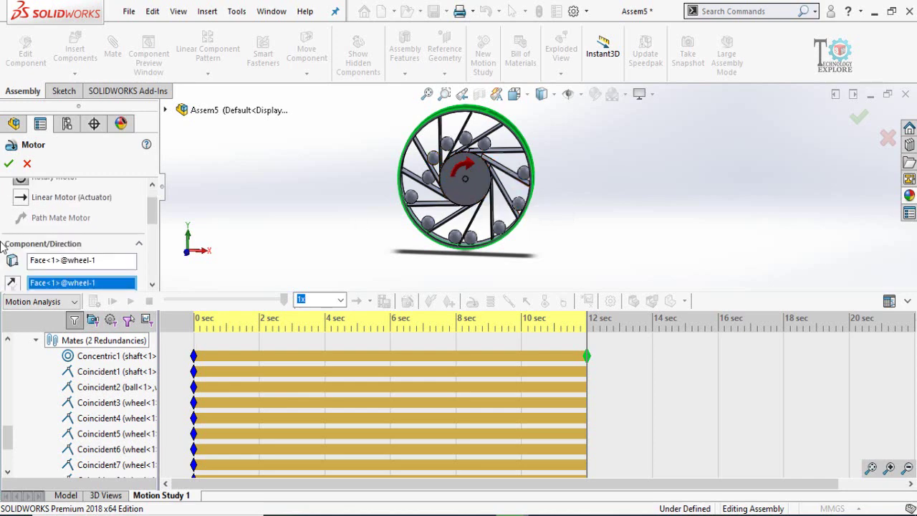
pyautogui.scroll(-1, 2, 246)
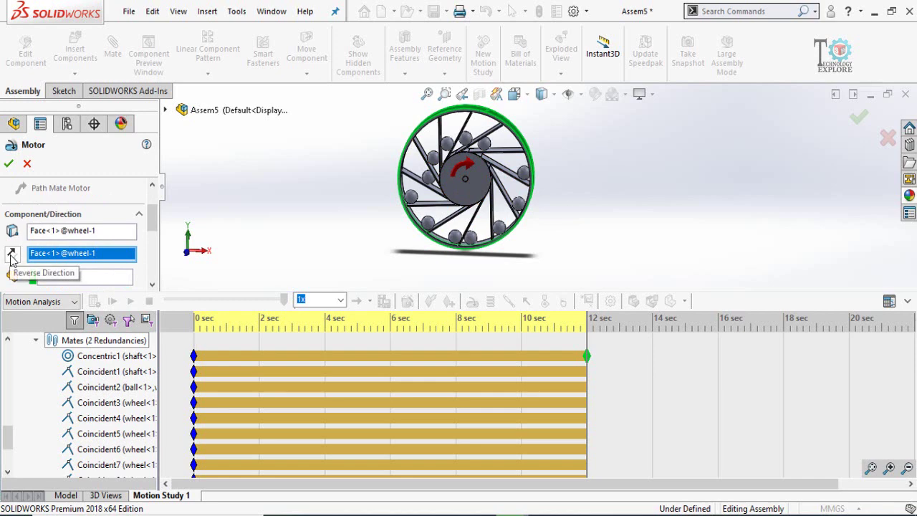
pyautogui.click(12, 258)
# - Set the rotary motor's constant speed to 5 RPM and recalculate the motion study
pyautogui.scroll(-4, 2, 254)
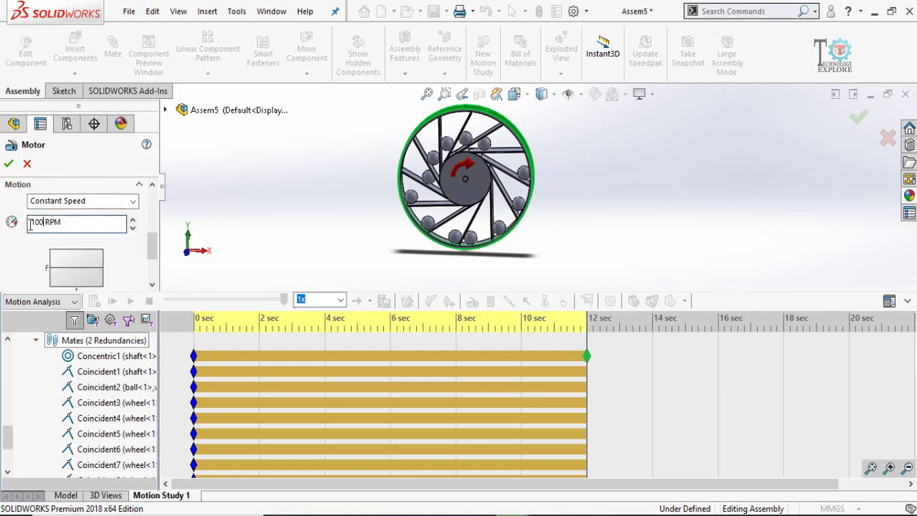
pyautogui.doubleClick(32, 223)
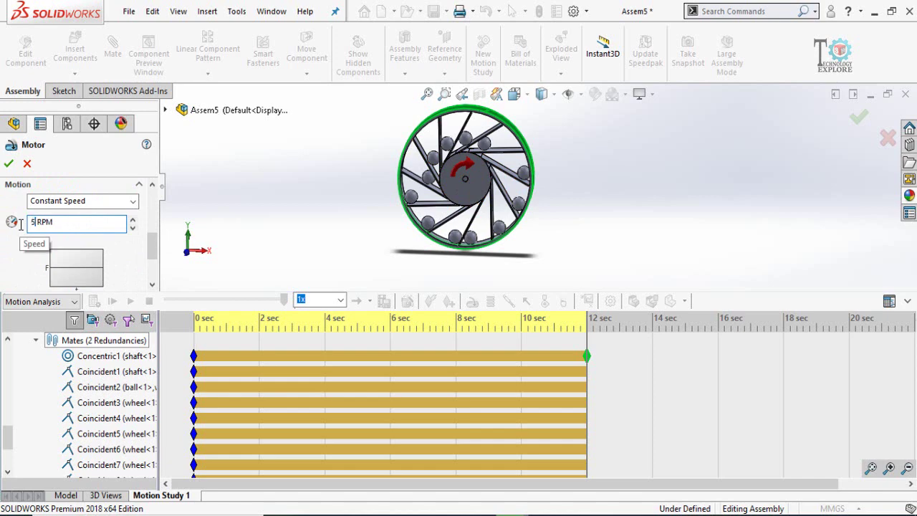
pyautogui.write('5')
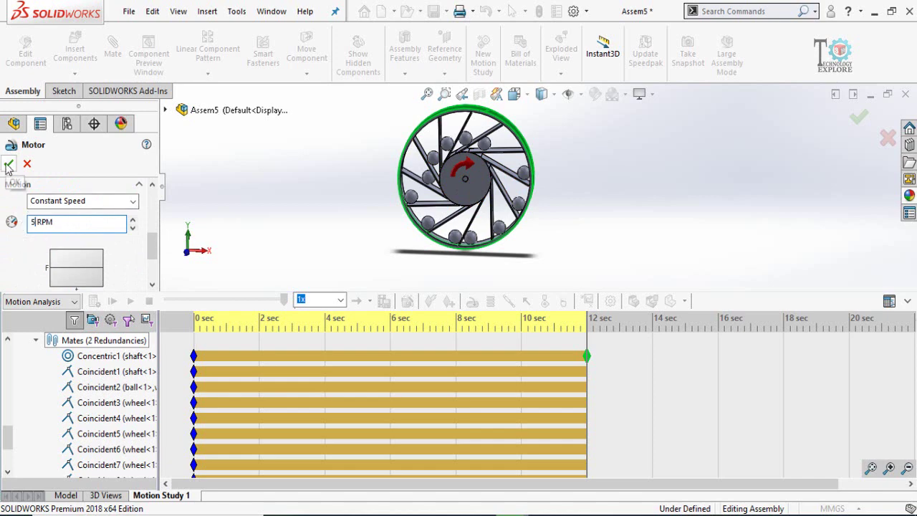
pyautogui.click(9, 163)
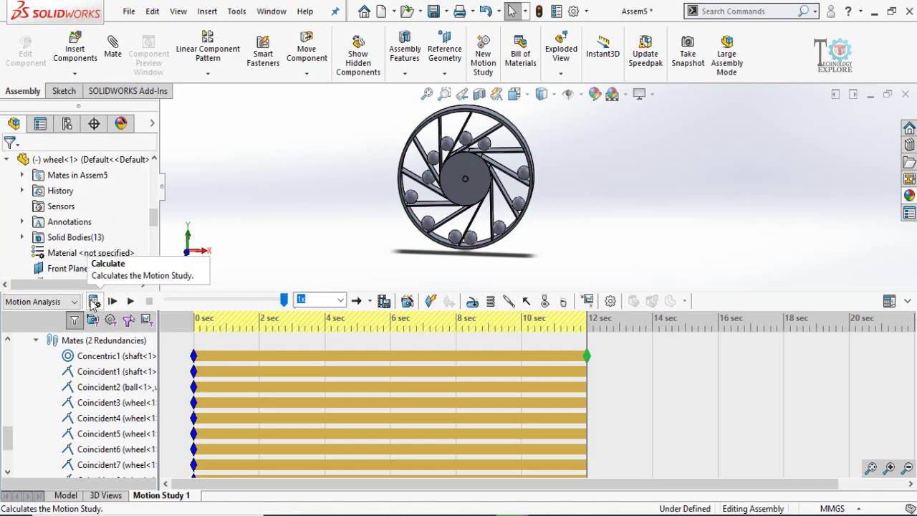
pyautogui.click(93, 300)
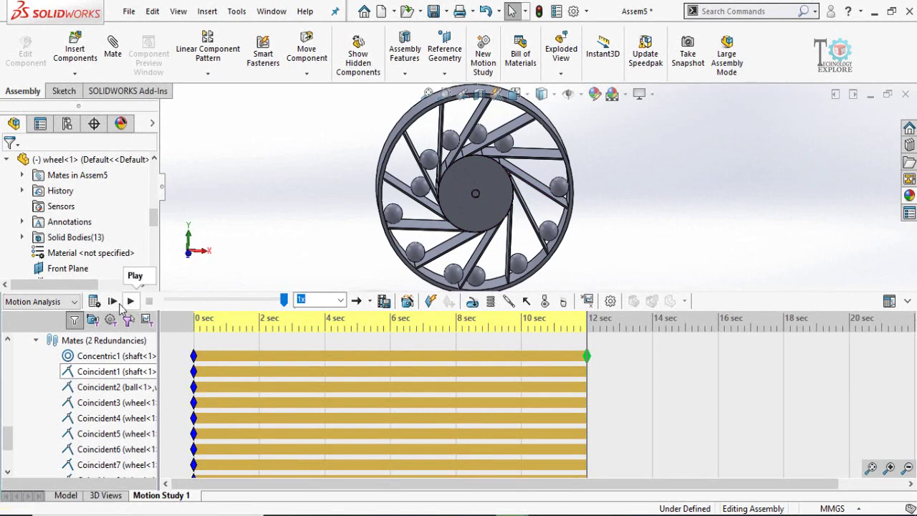
# - Disable playback of view keys for the orientation and camera views, and play the motion study from an angled view
pyautogui.scroll(5, 81, 391)
pyautogui.scroll(4, 82, 390)
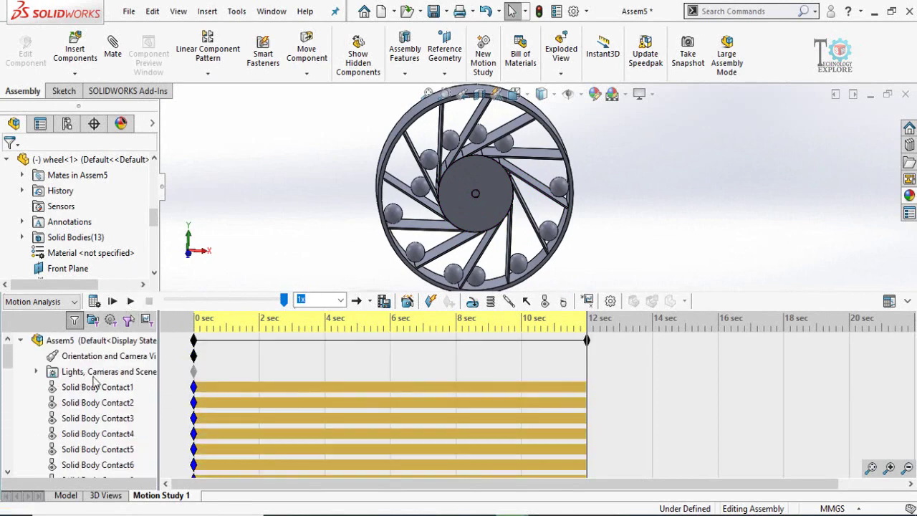
pyautogui.moveTo(475, 221); pyautogui.dragTo(421, 223, button='middle')
pyautogui.scroll(-1, 478, 204)
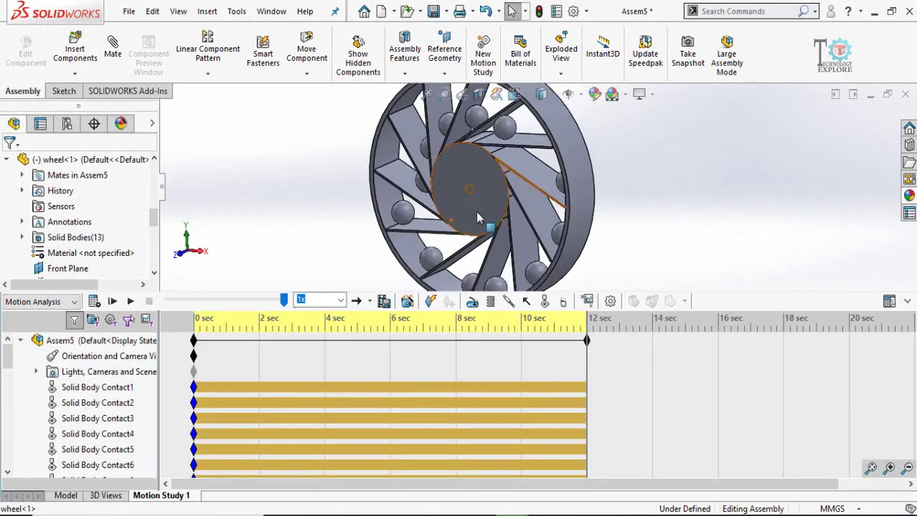
pyautogui.scroll(1, 476, 211)
pyautogui.moveTo(477, 211); pyautogui.dragTo(489, 204, button='middle')
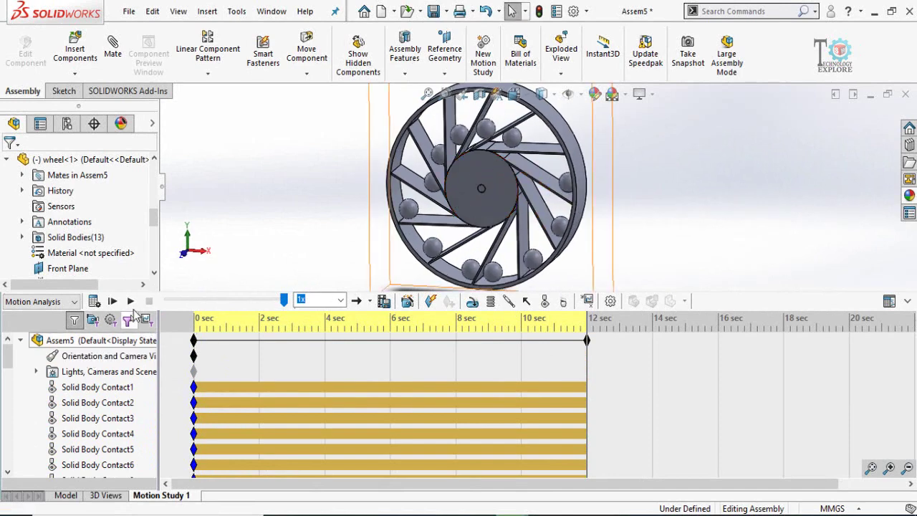
pyautogui.rightClick(72, 356)
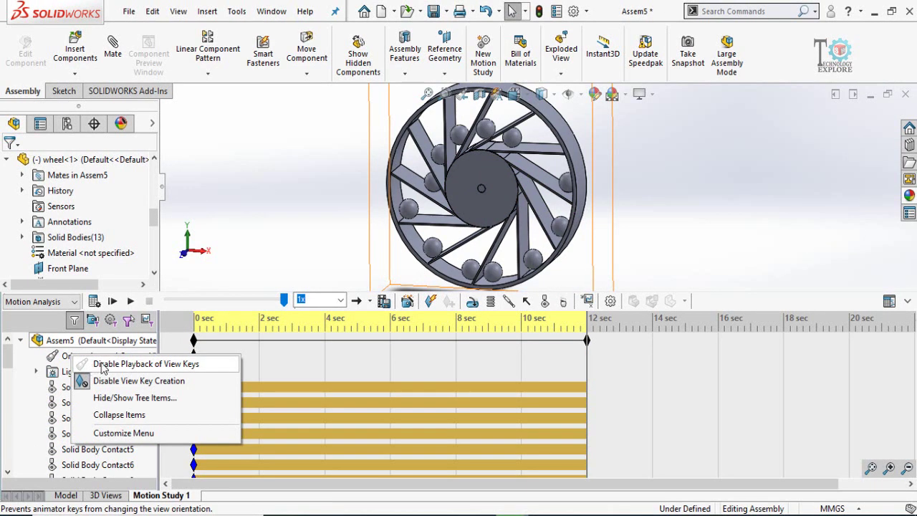
pyautogui.click(102, 364)
pyautogui.click(131, 301)
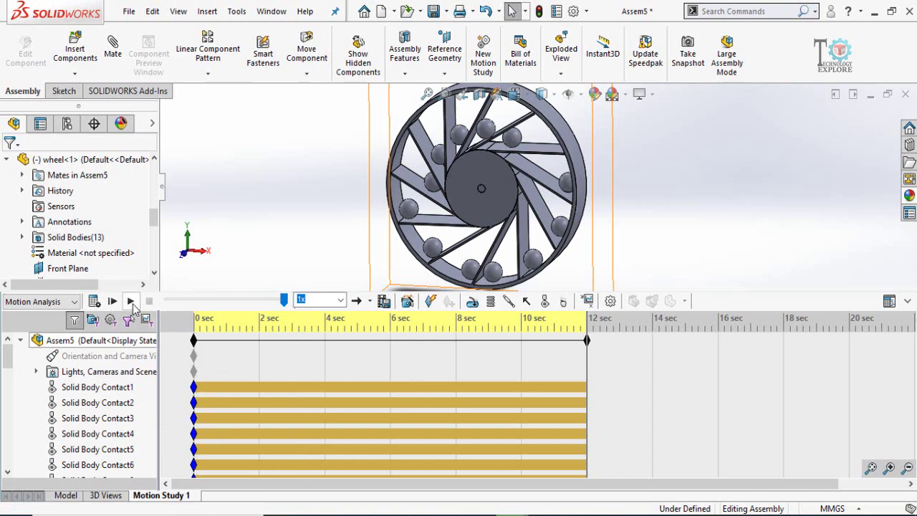